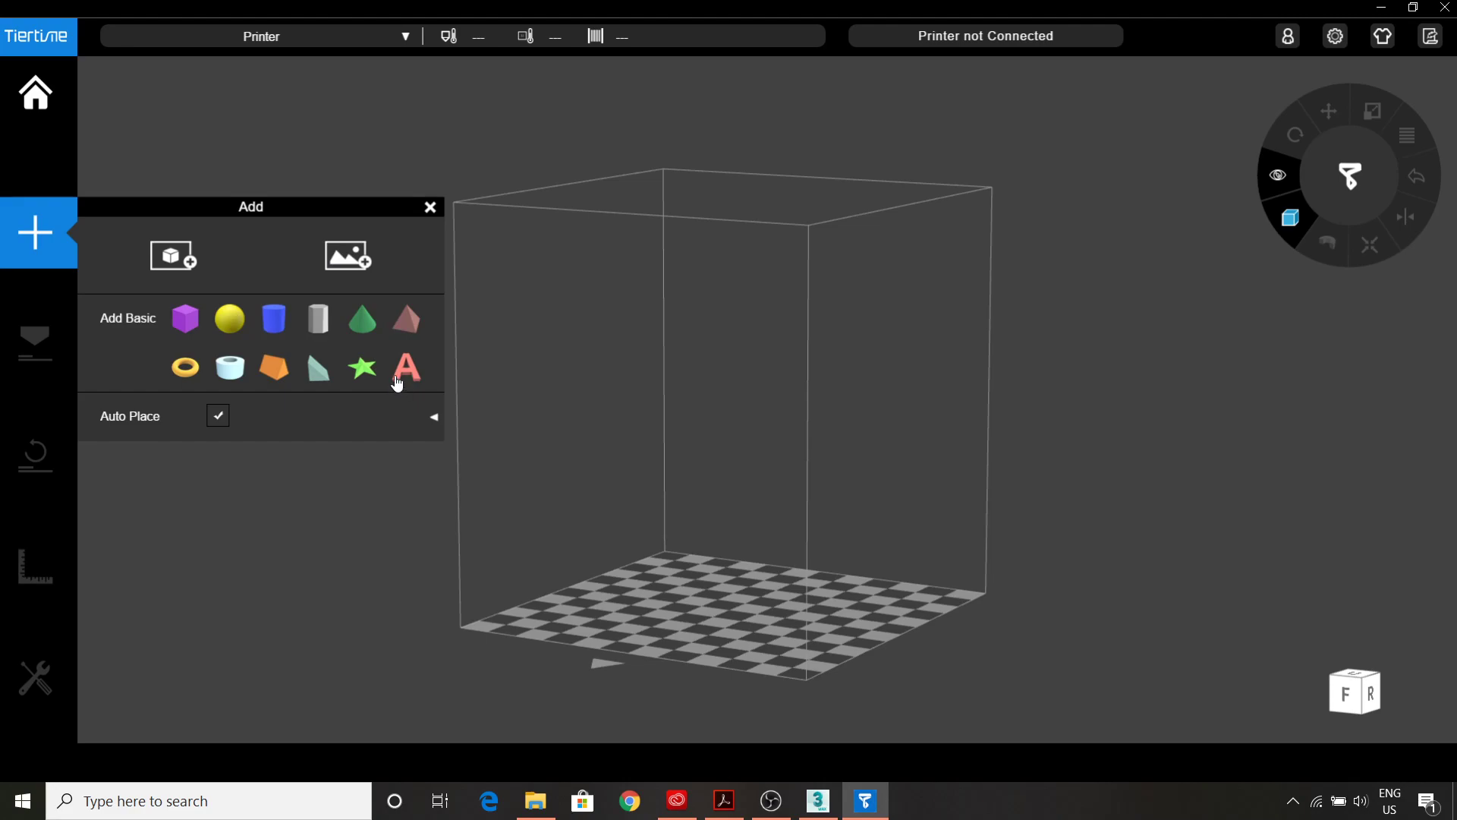
Import the 3D Print Bundoora model from the Desktop folder into the build space.
left_click(200, 277)
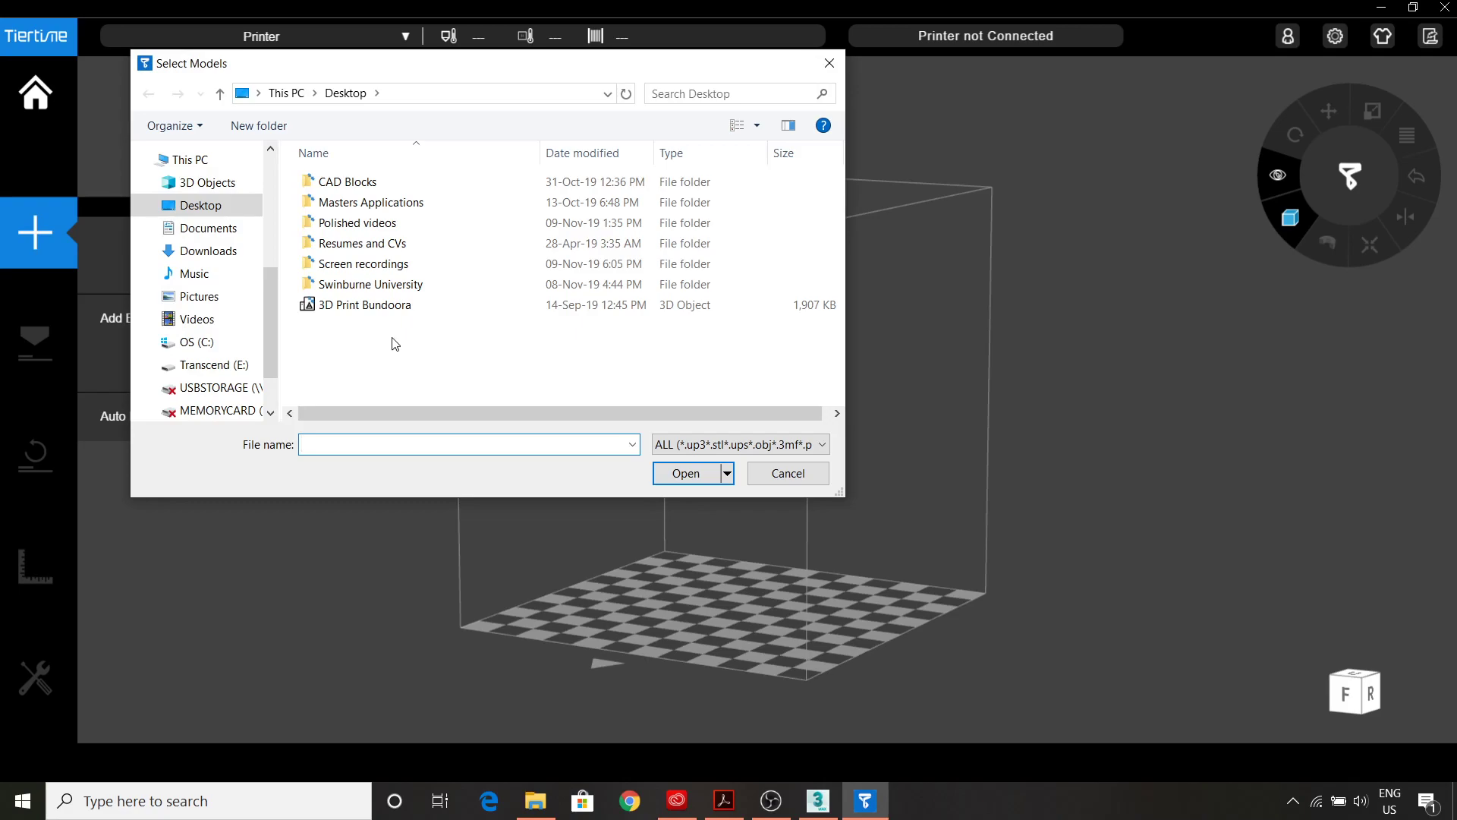
left_click(375, 311)
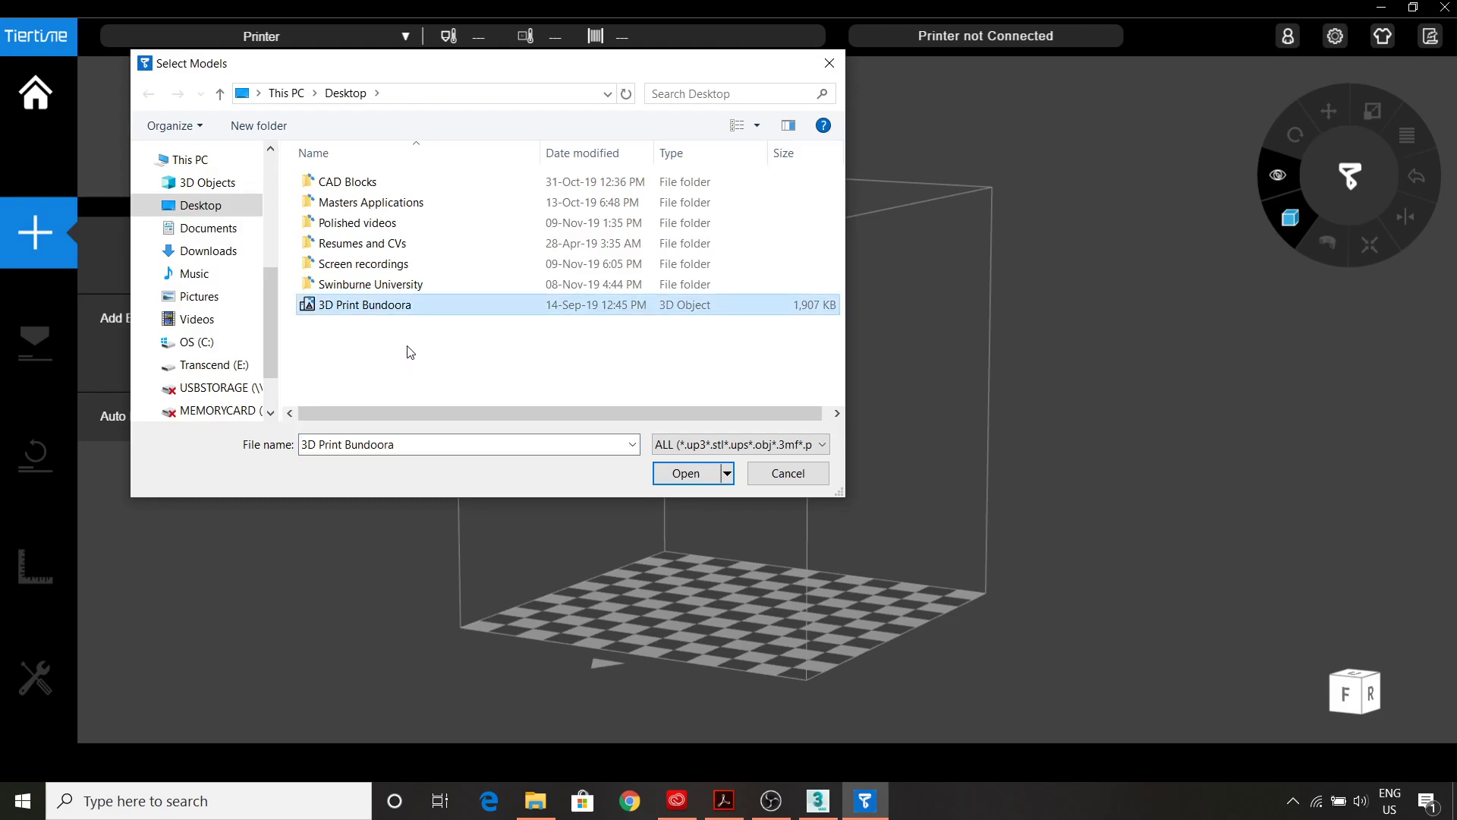
key("Return")
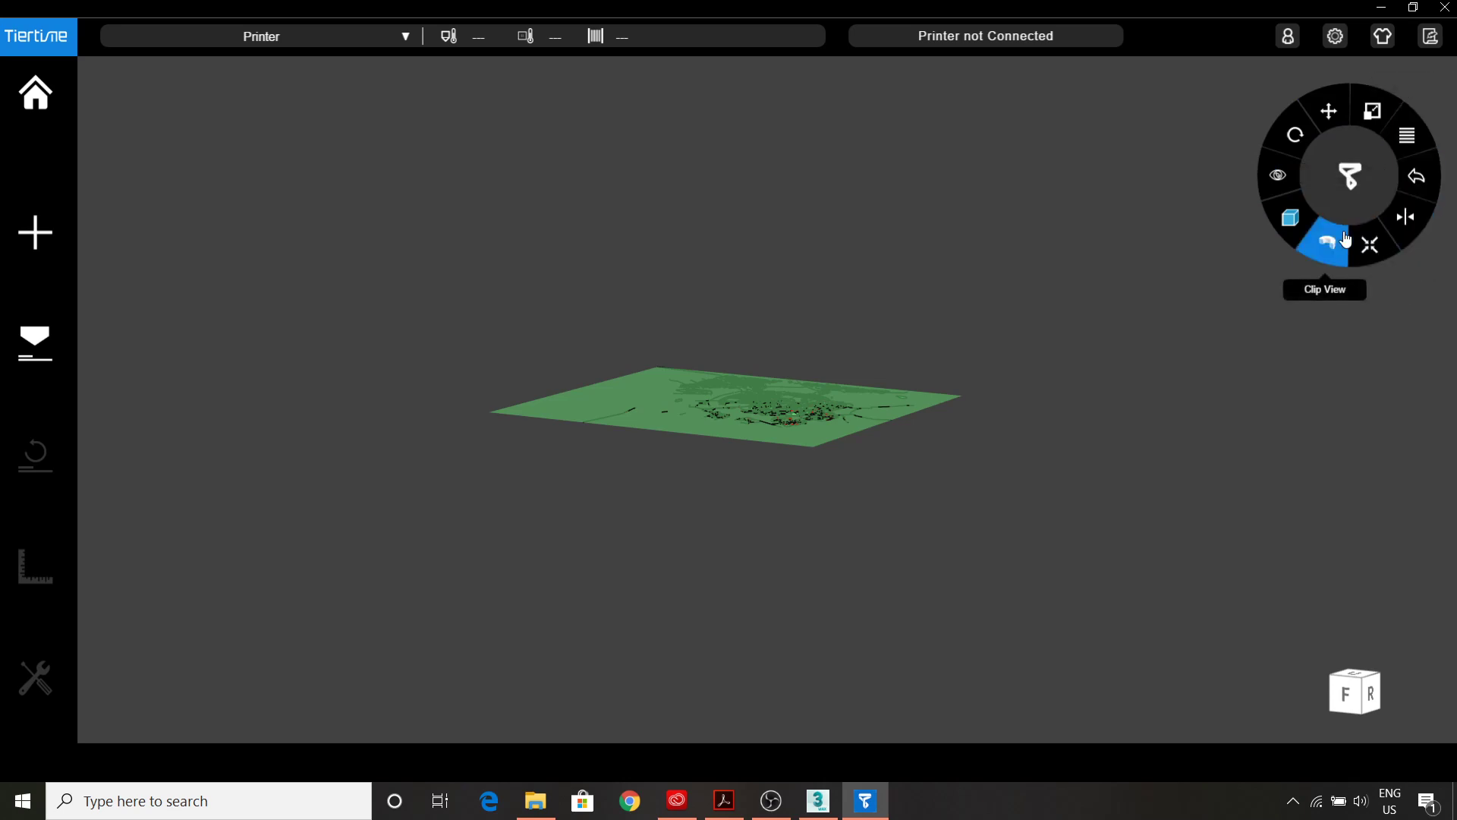
Examine the imported model's profile and extent from the front view at several zoom levels, using the shaded display mode.
left_click(1295, 224)
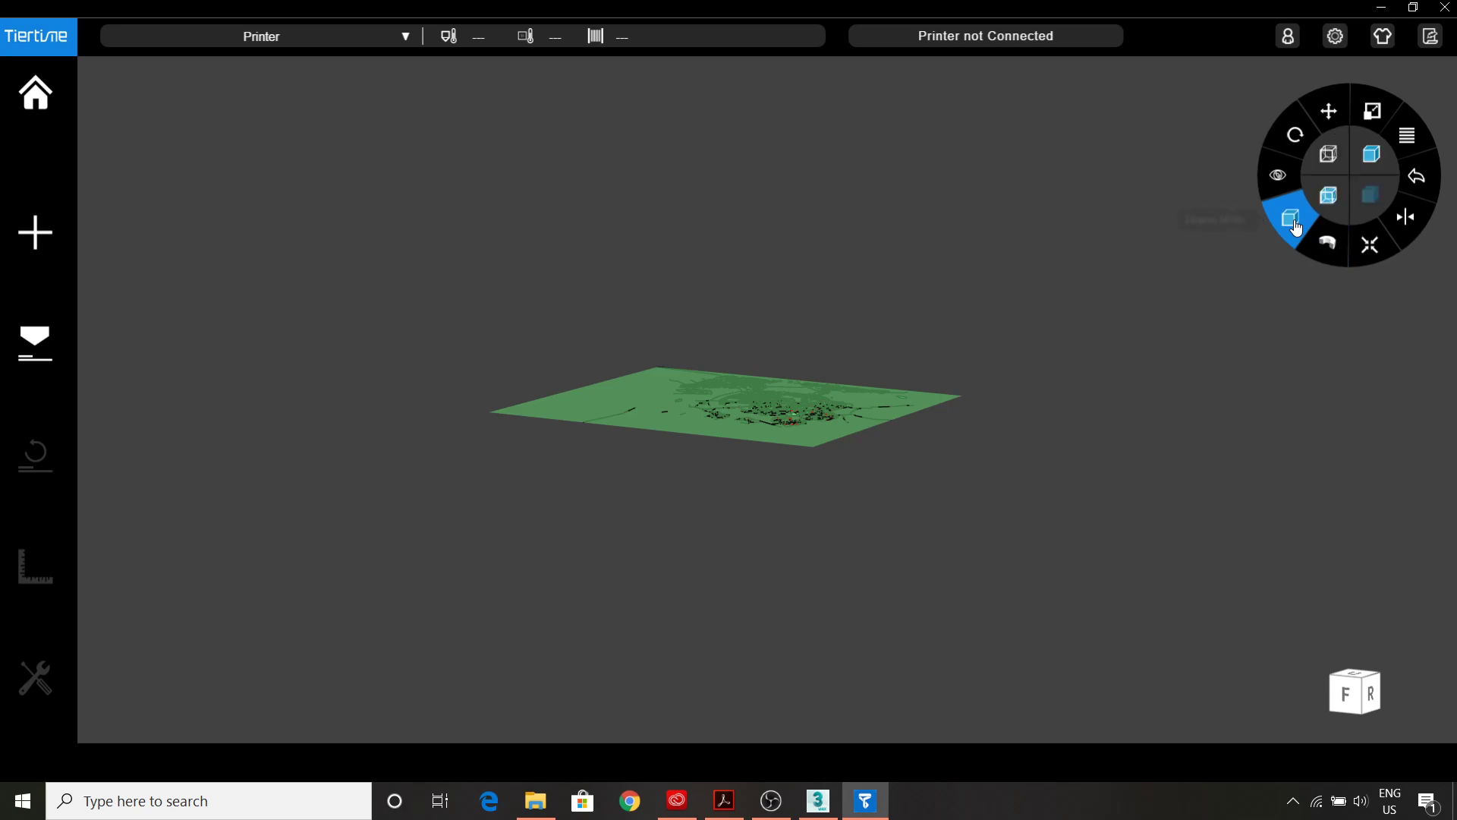
left_click(1374, 158)
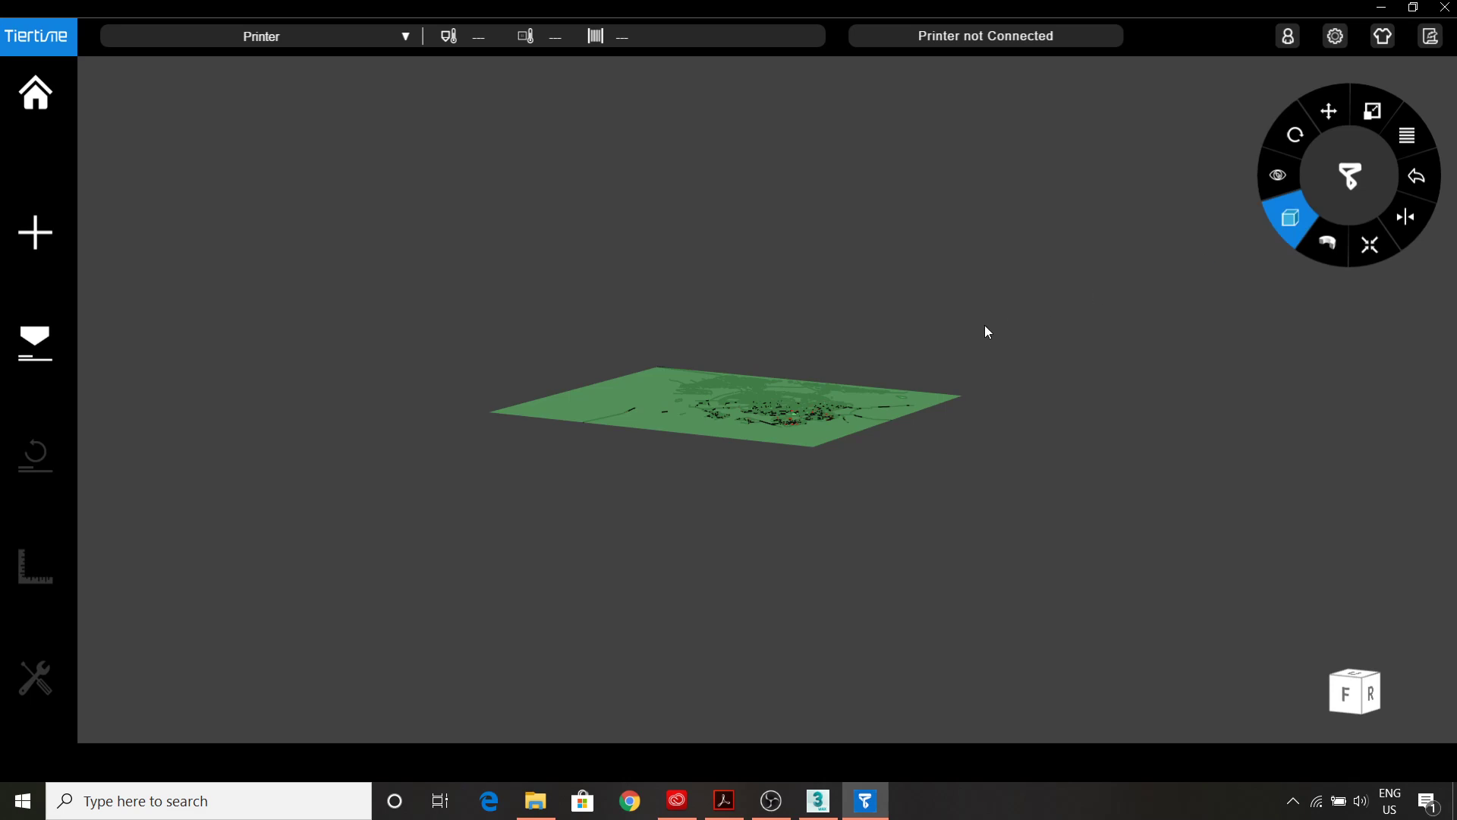
left_click(1276, 190)
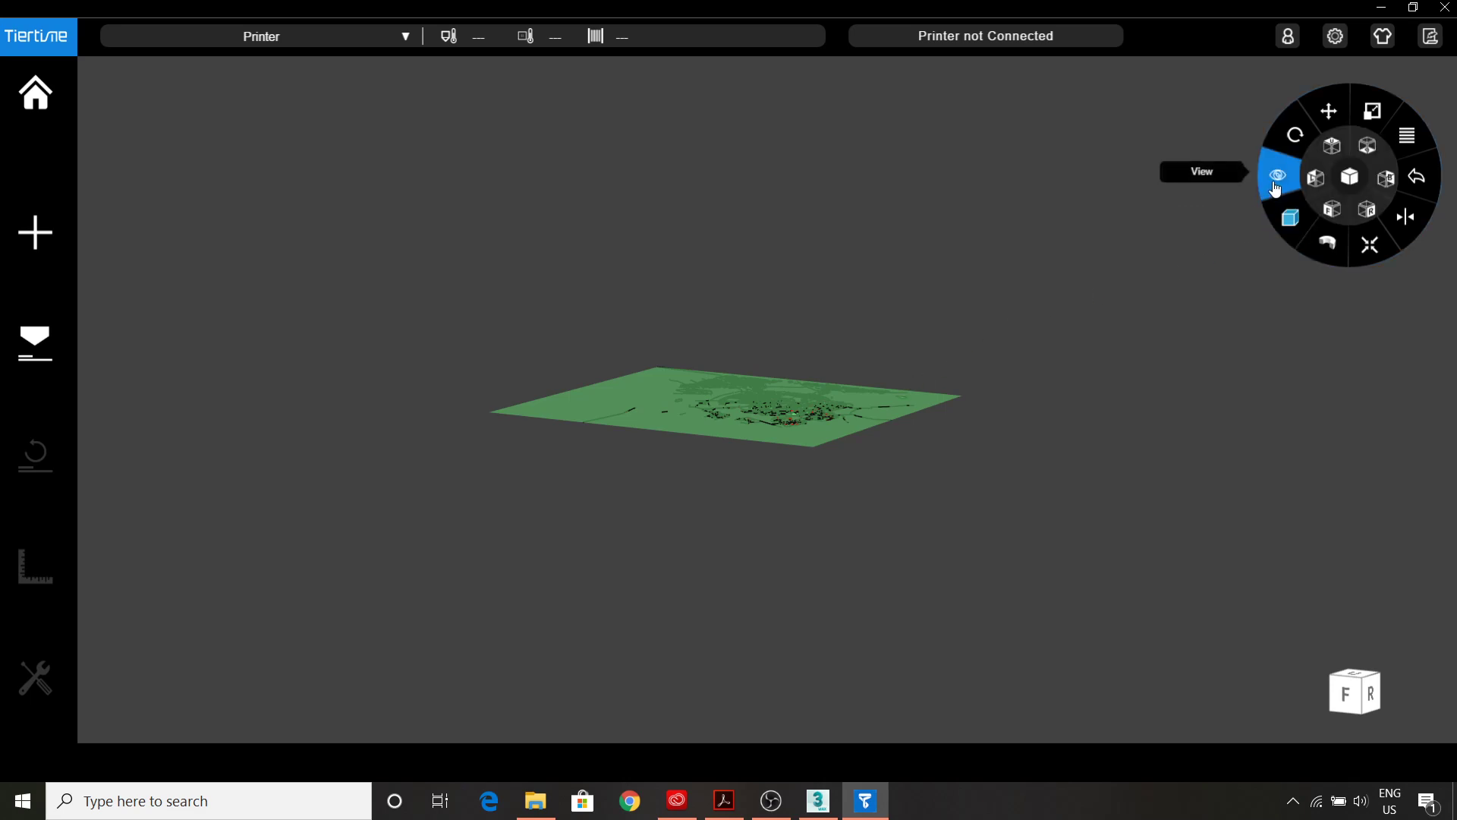
left_click(1334, 212)
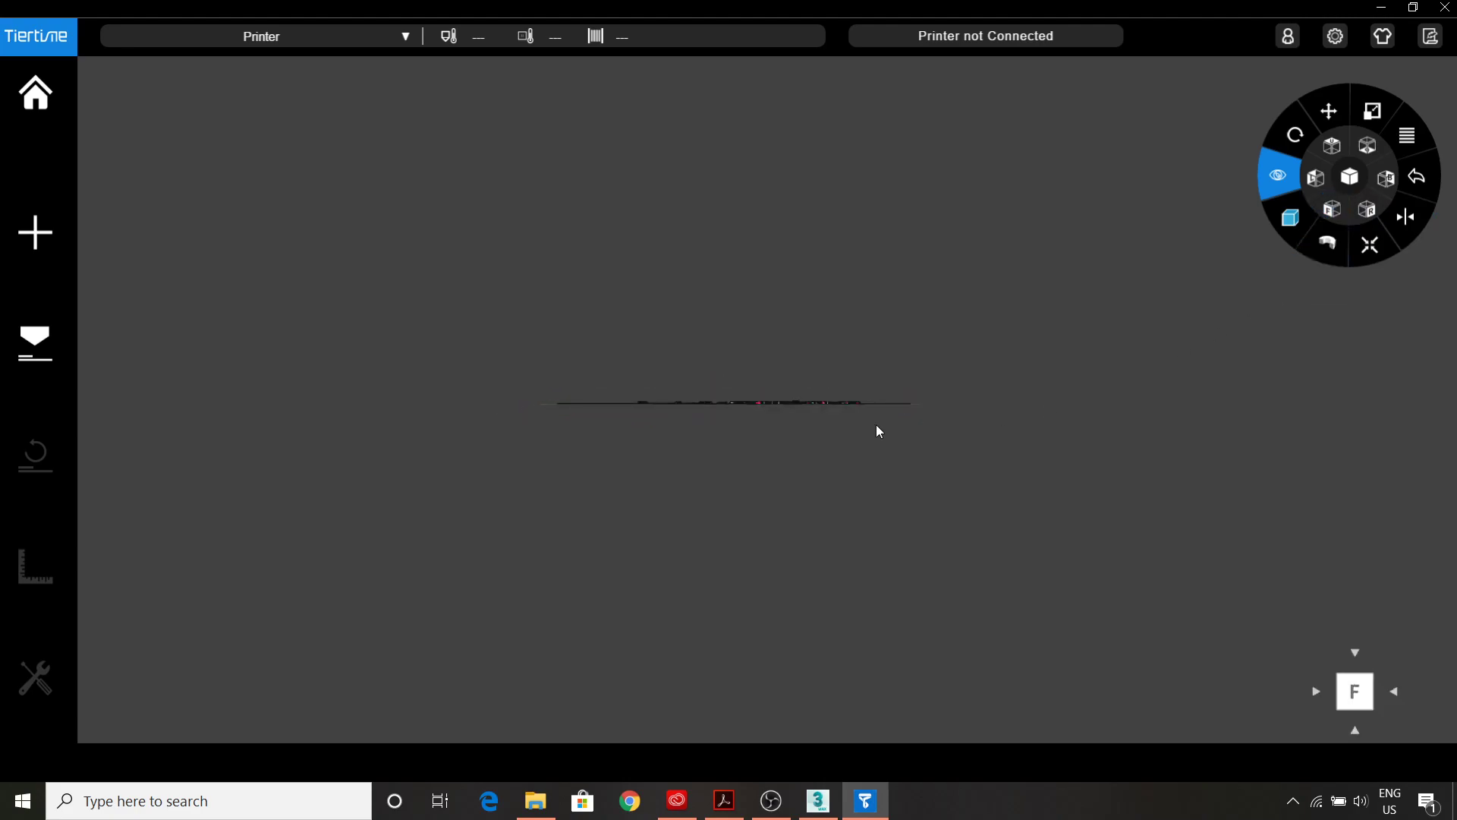
scroll(797, 423, "up", 5)
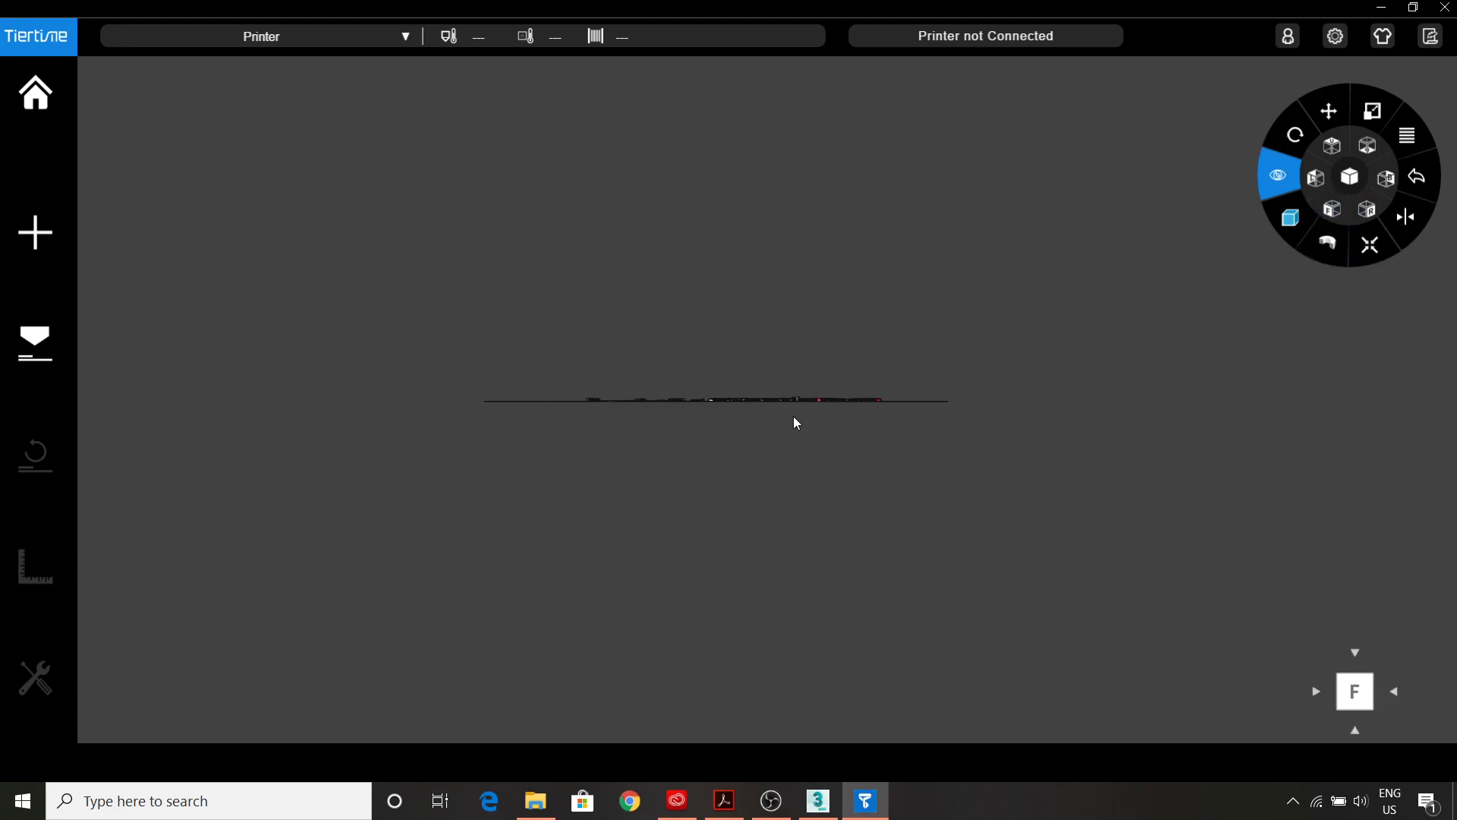
scroll(795, 422, "up", 2)
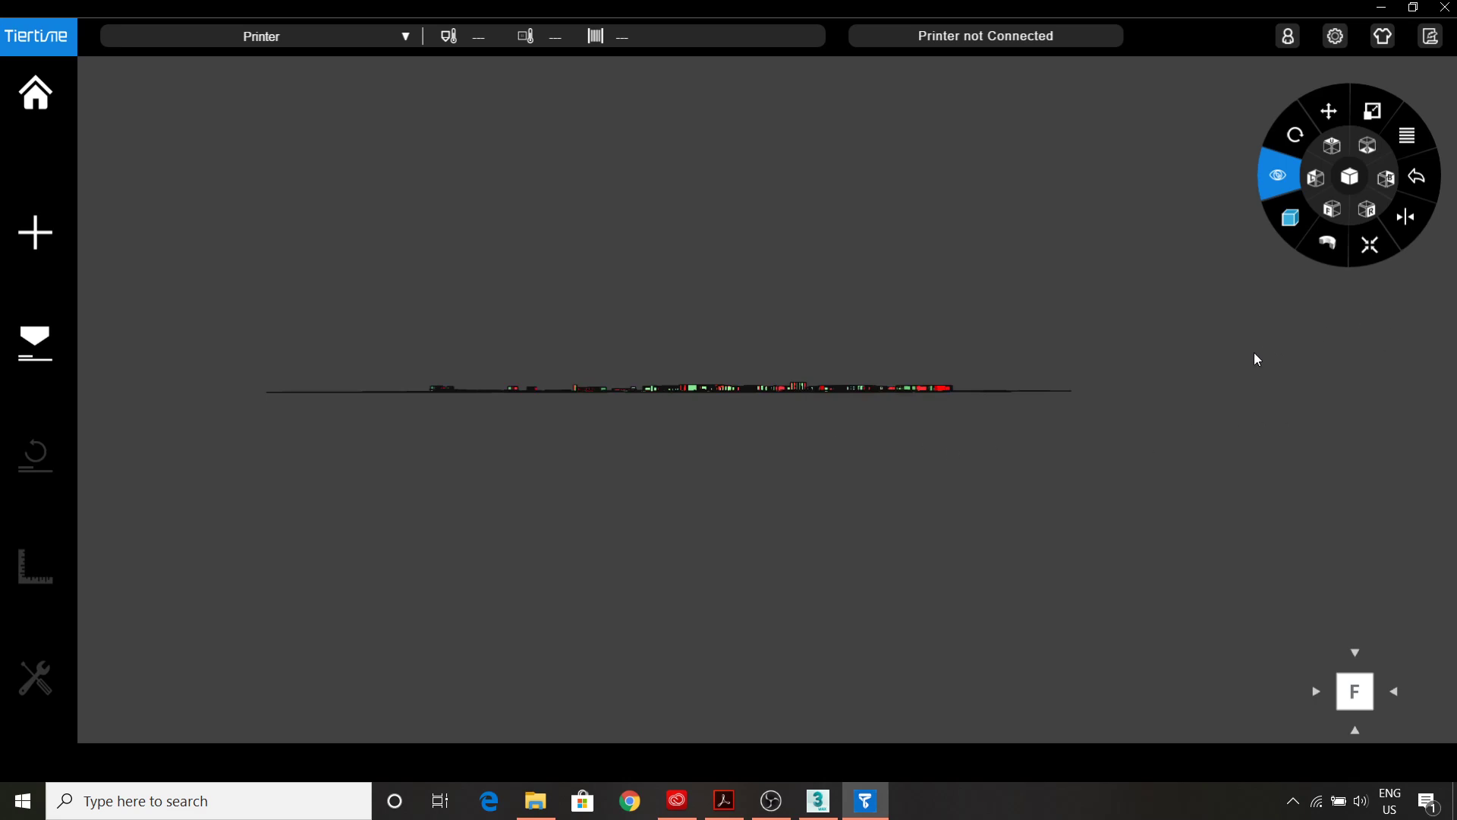
scroll(865, 482, "up", 1)
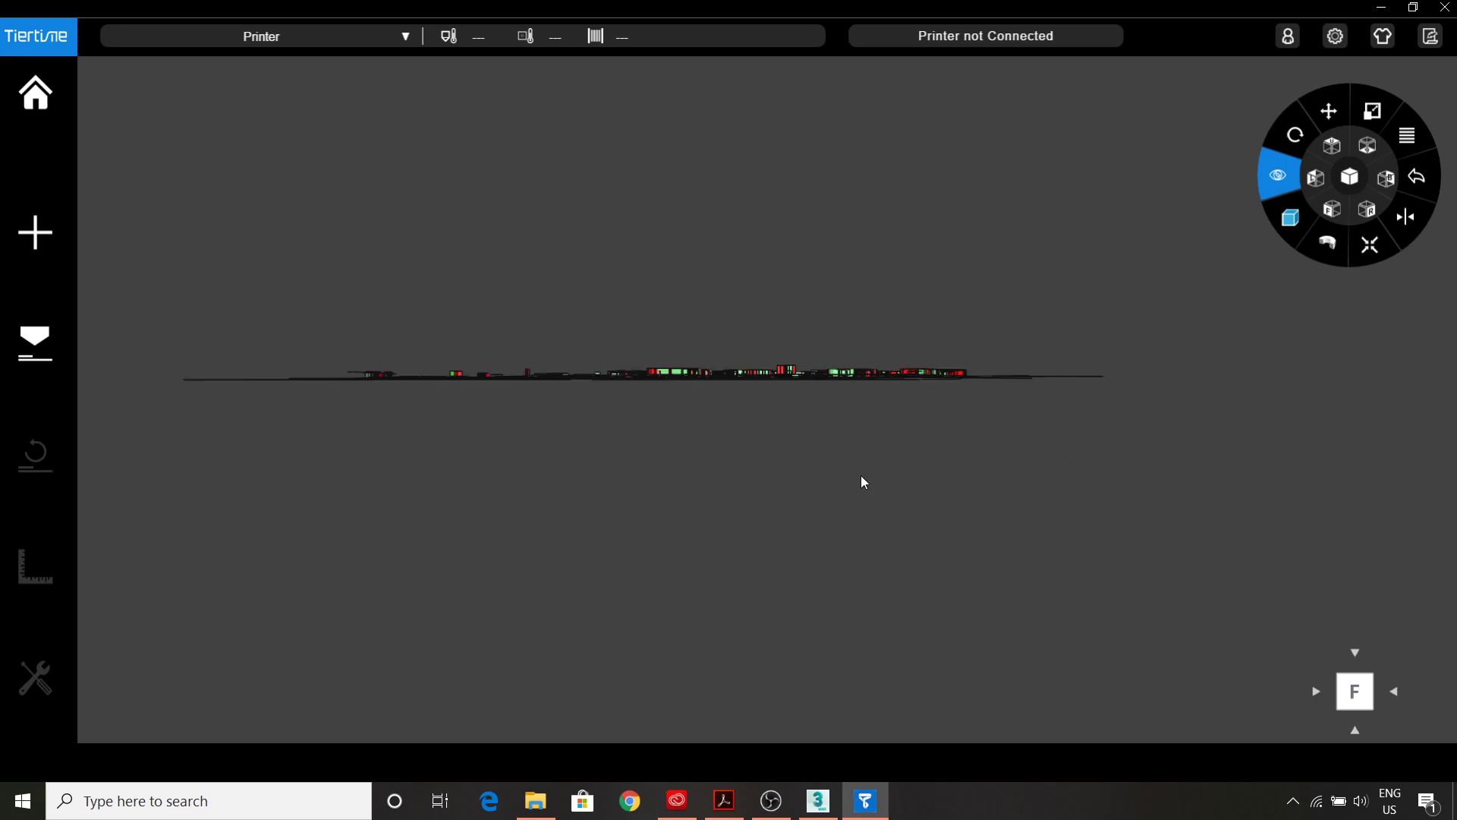
scroll(798, 422, "down", 2)
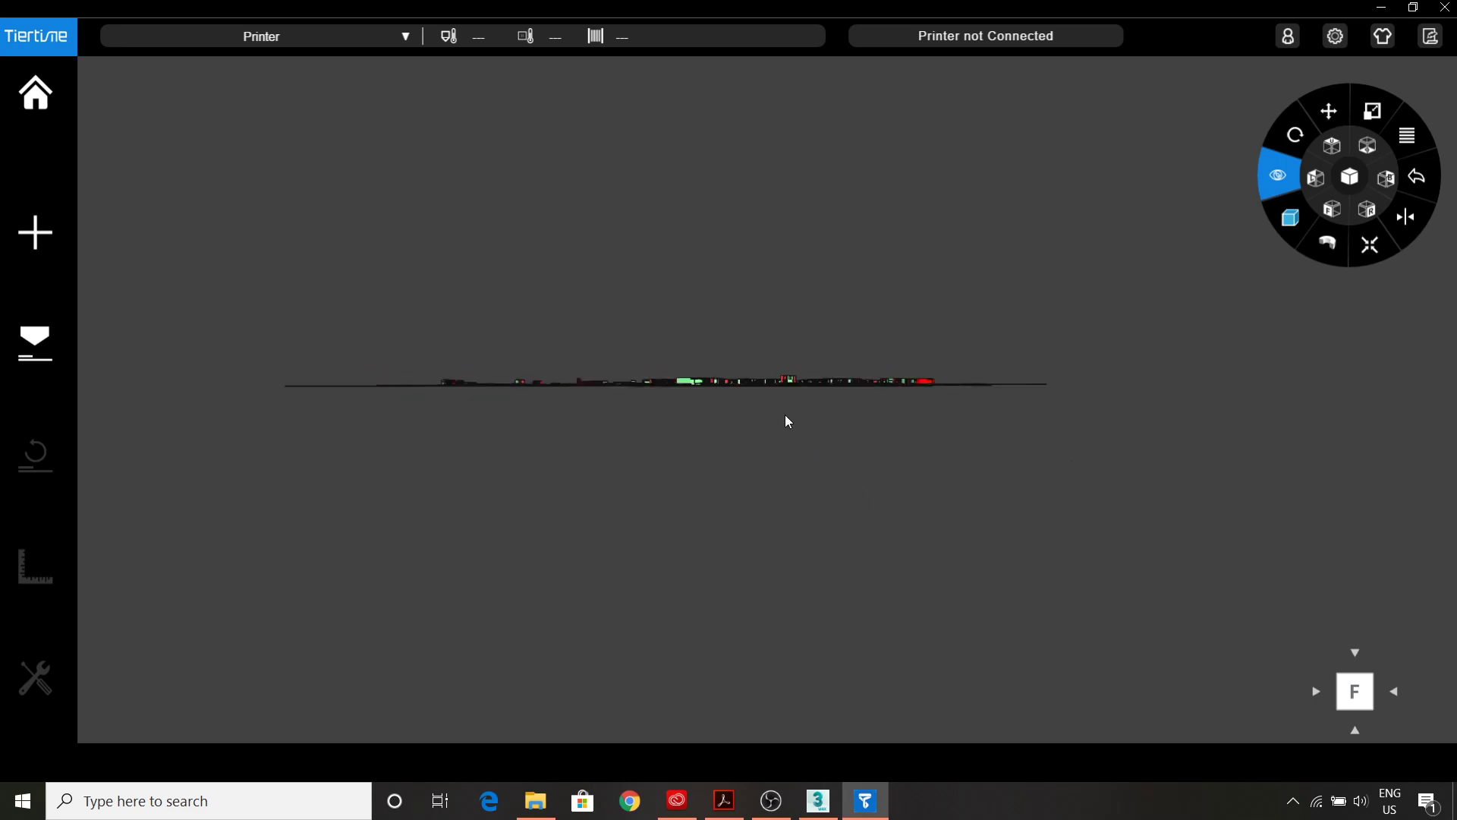
scroll(788, 421, "down", 1)
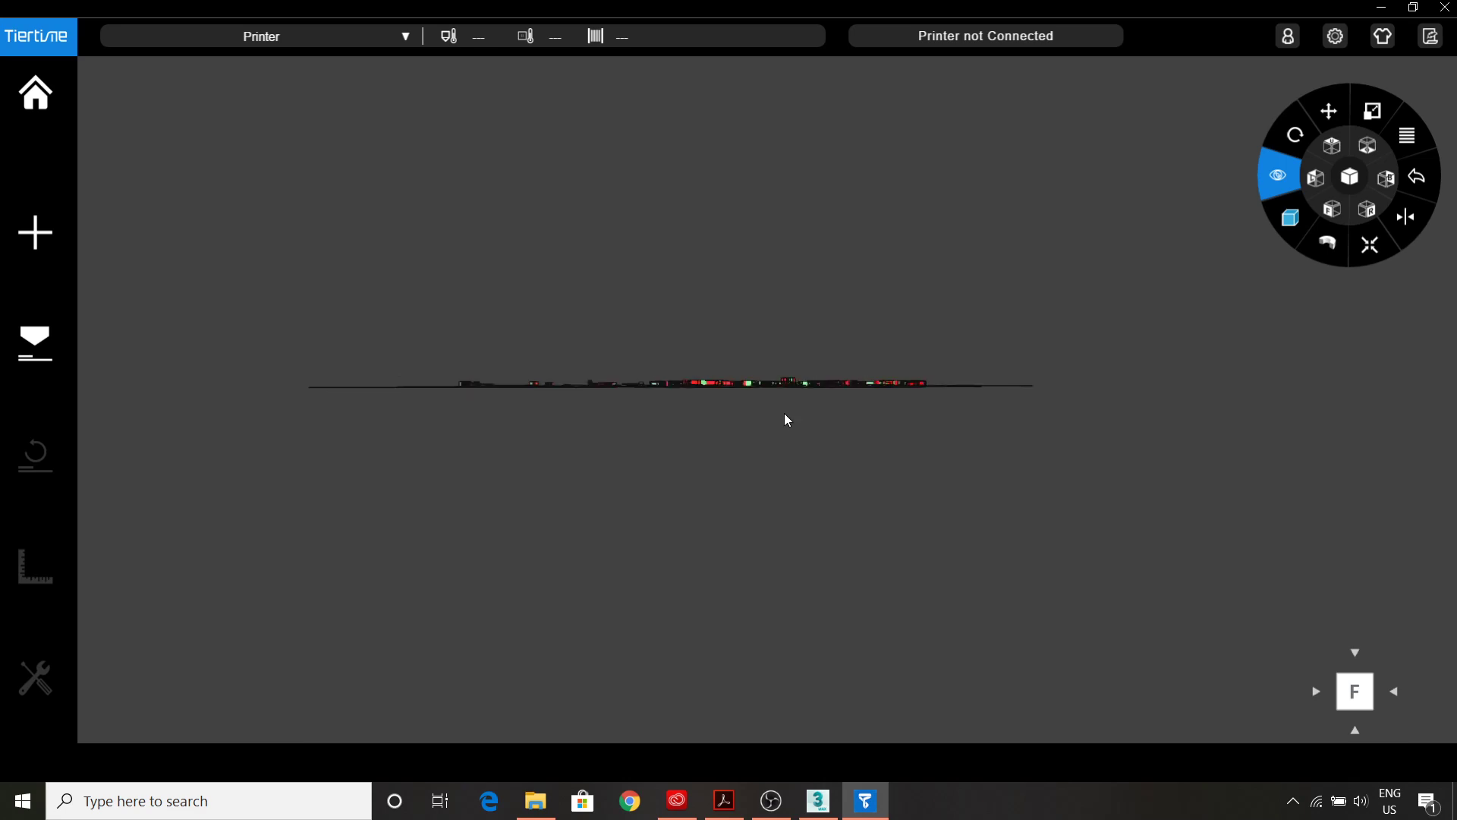
scroll(784, 416, "up", 3)
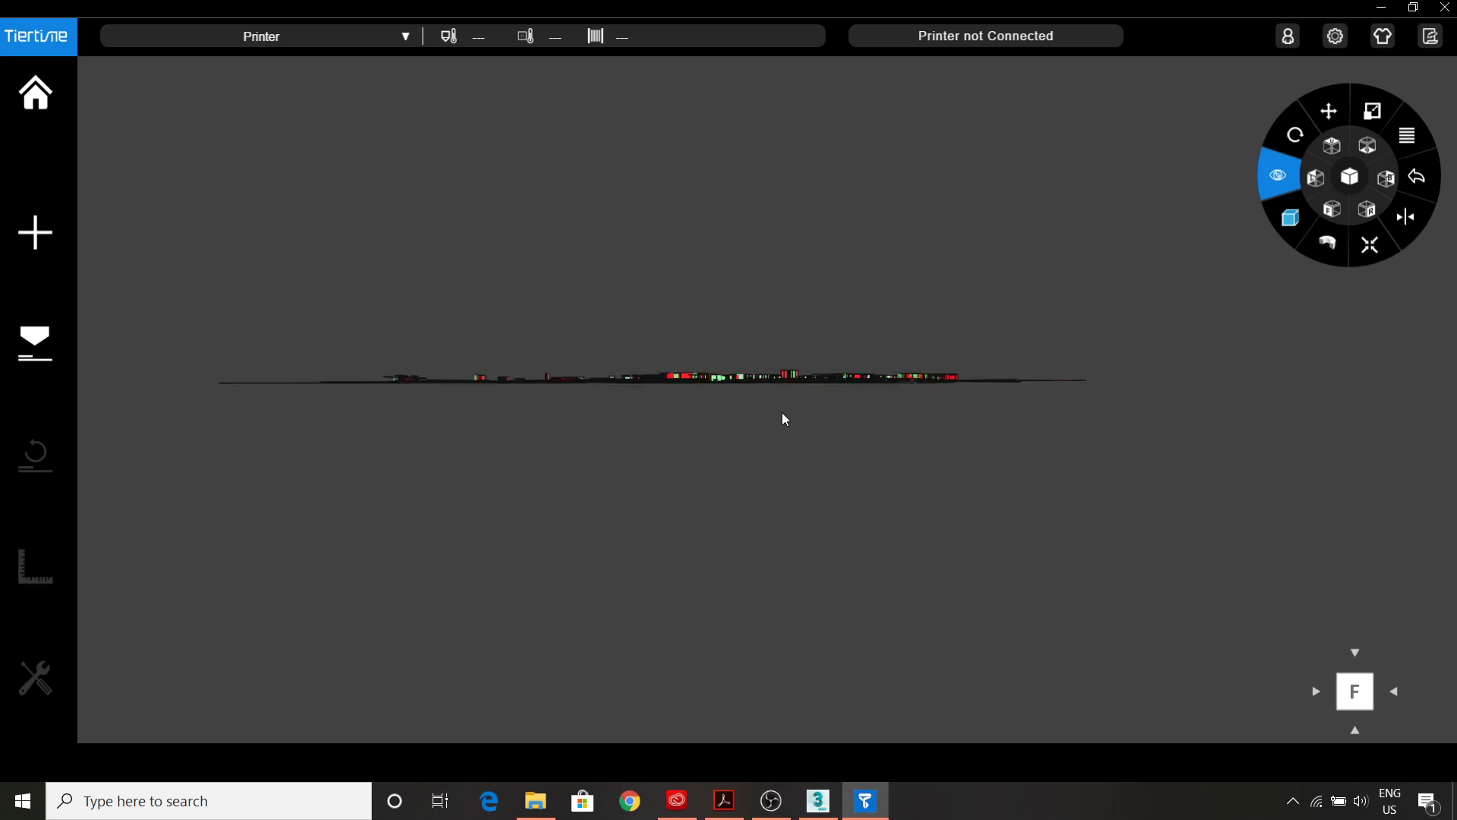
scroll(785, 419, "down", 2)
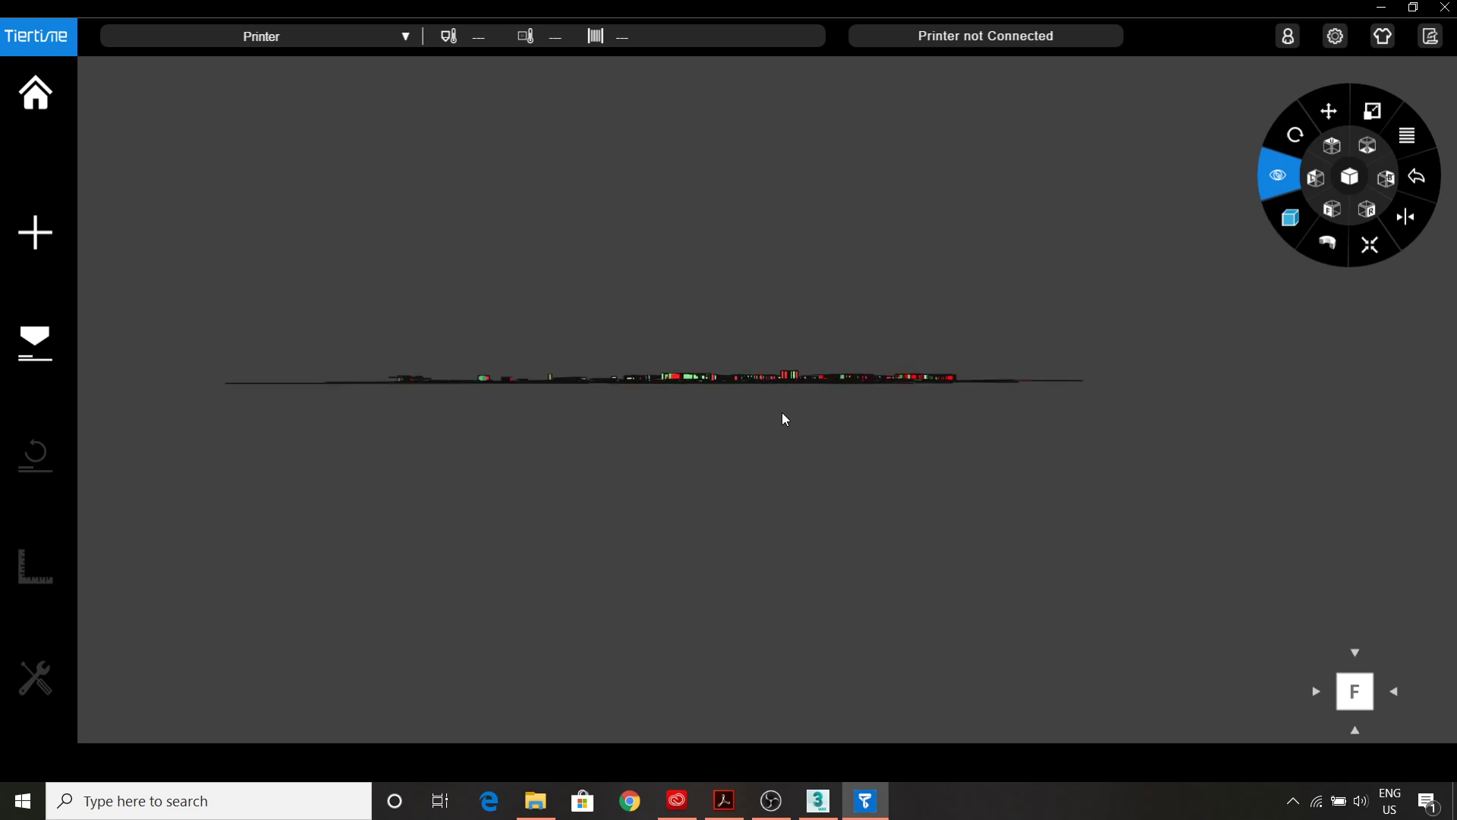
scroll(785, 418, "down", 1)
scroll(785, 419, "up", 3)
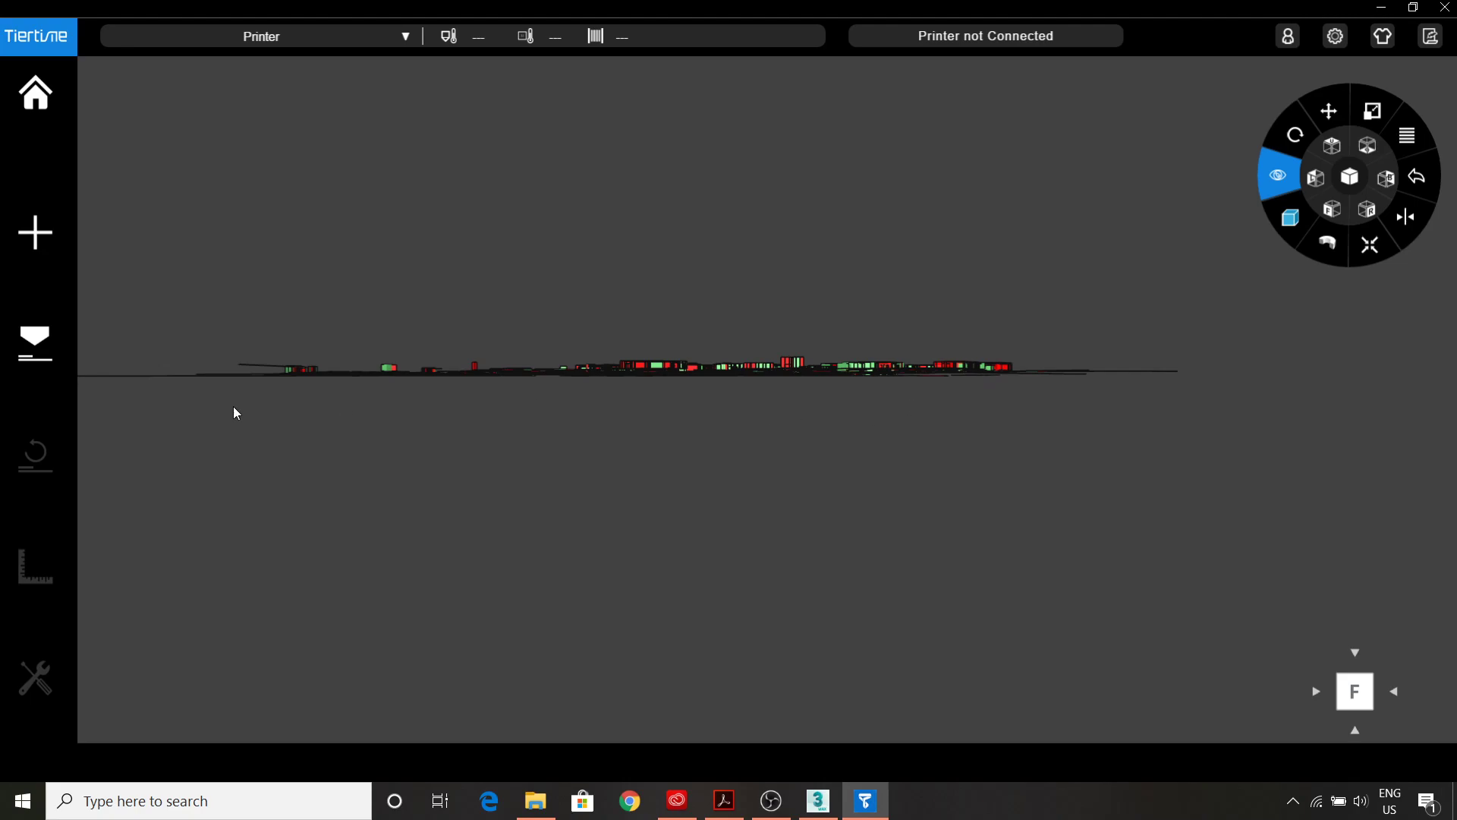
Try to generate a print preview of the unscaled model with the current print settings.
left_click(30, 347)
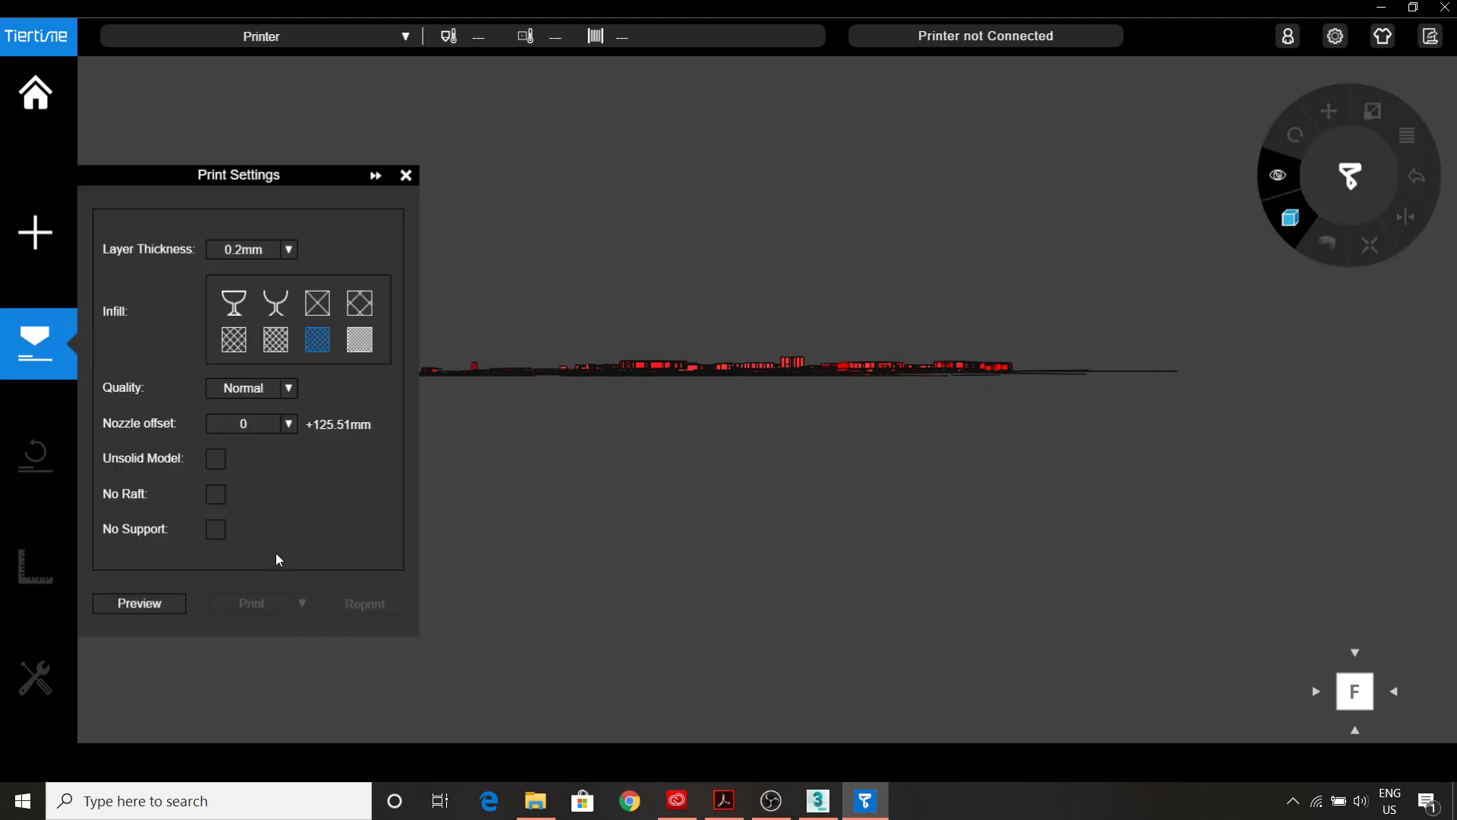
left_click(161, 607)
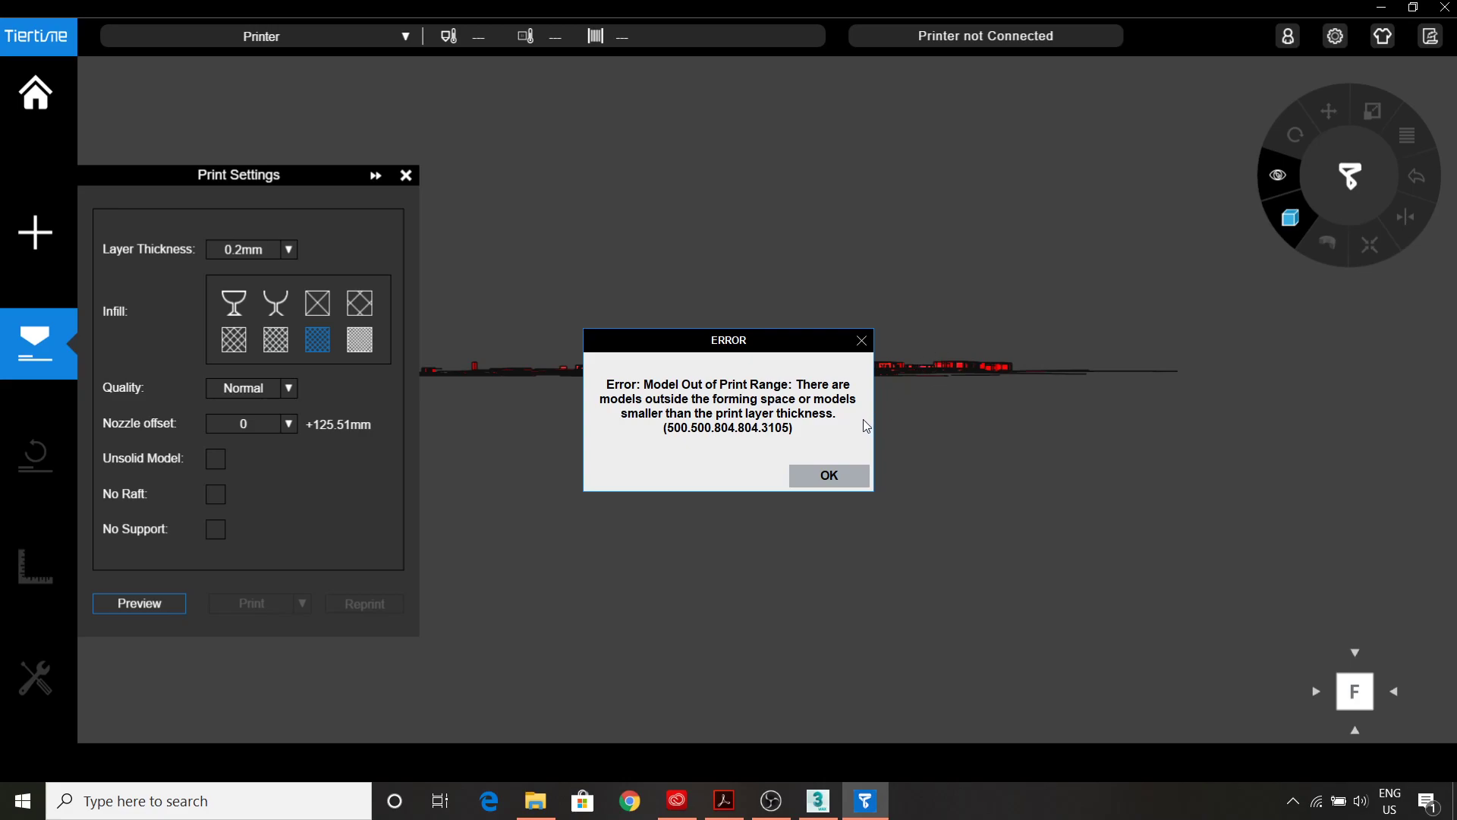
left_click(862, 343)
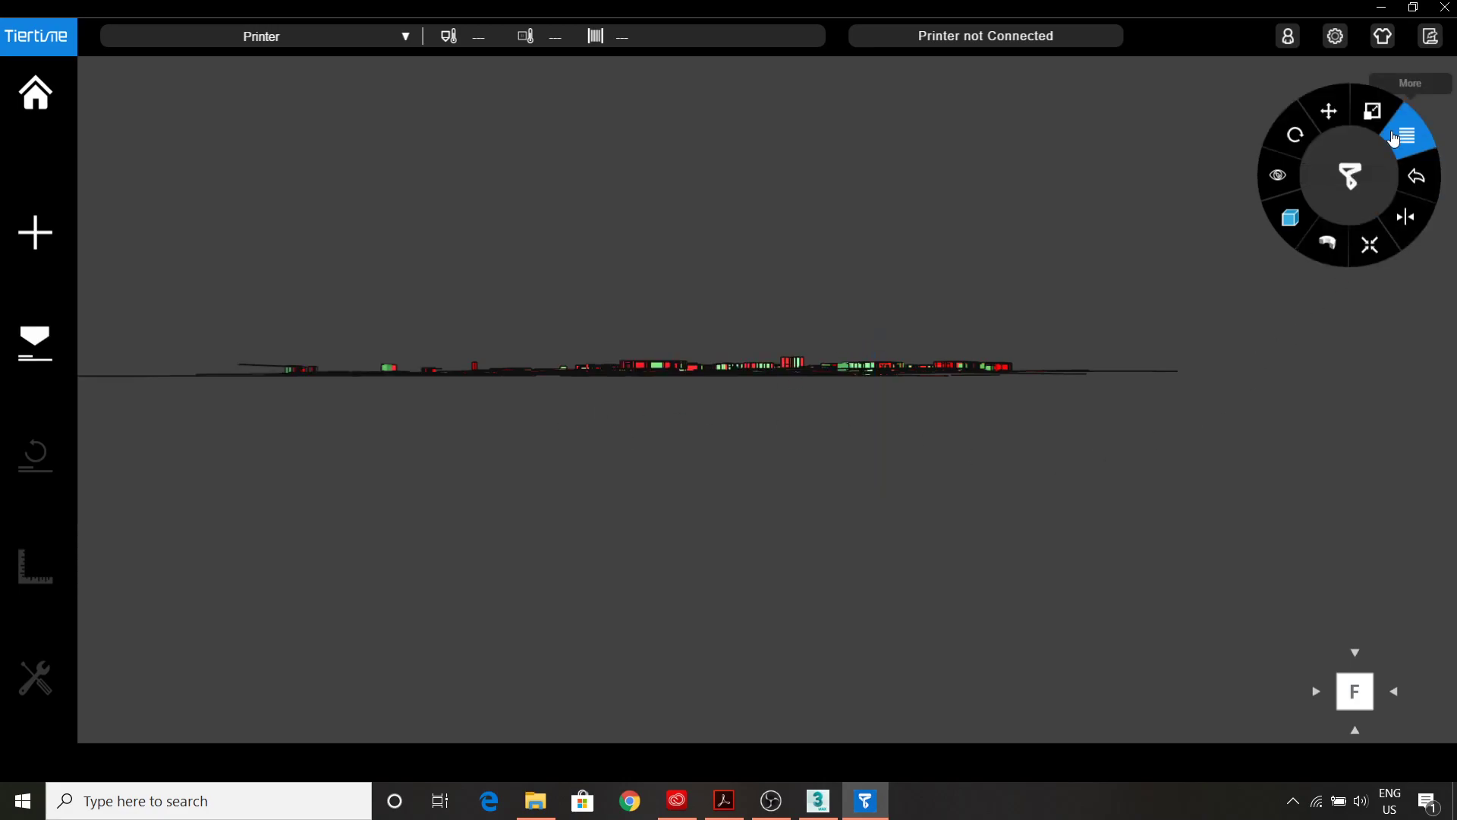
Scale the model down uniformly to about 89.4 x 101.7 x 0.87 mm to fit the build volume.
left_click(1367, 133)
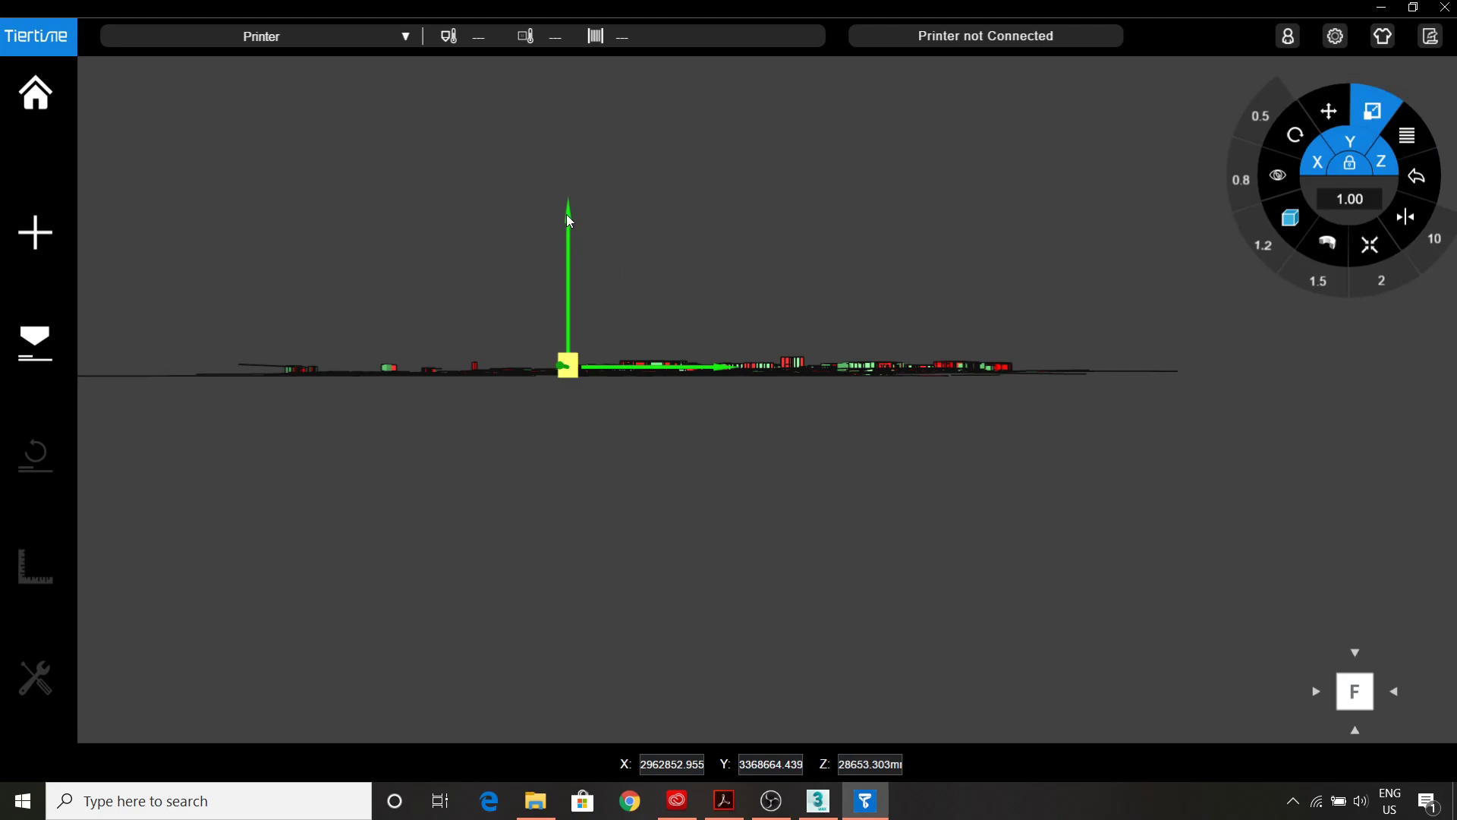
mouse_move(571, 221)
left_mouse_down()
mouse_move(579, 328)
mouse_move(571, 249)
left_mouse_up()
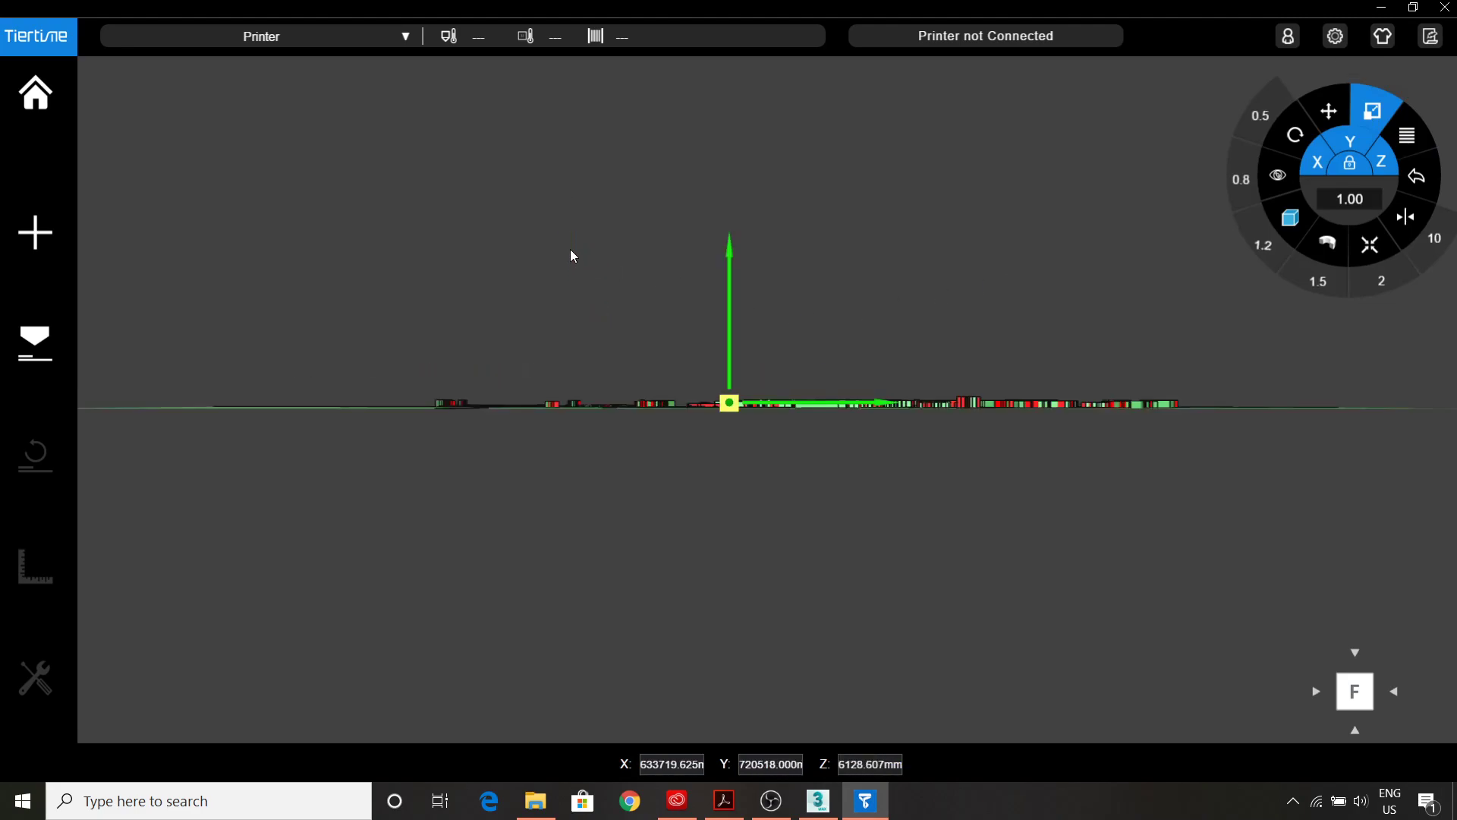
left_click_drag(728, 249, 723, 350)
mouse_move(729, 262)
left_mouse_down()
mouse_move(725, 380)
mouse_move(738, 285)
left_mouse_up()
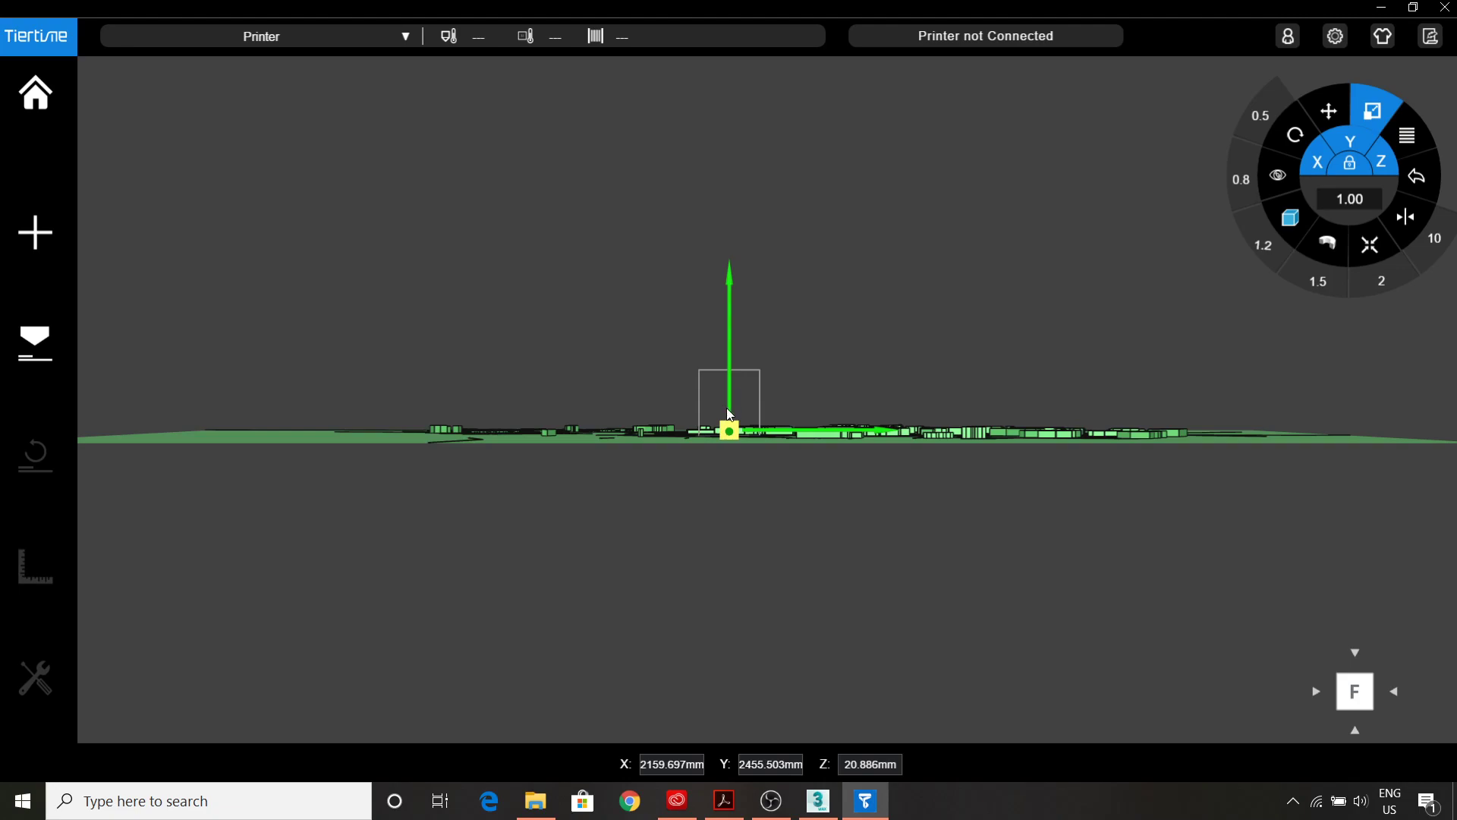
left_click_drag(734, 299, 736, 433)
left_click_drag(728, 538, 724, 621)
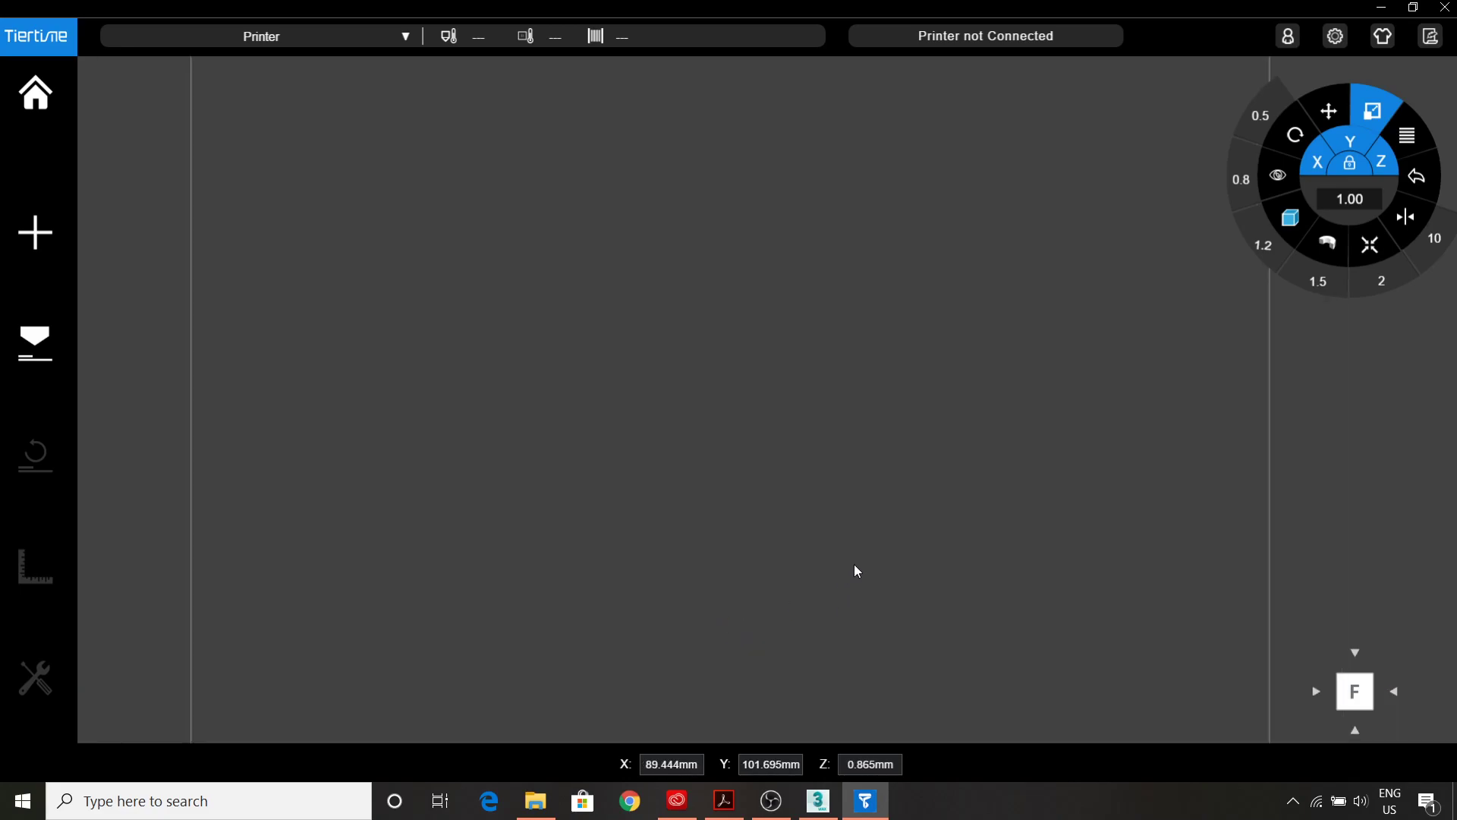
Examine how the scaled model sits inside the build volume, from below and in the default perspective view.
middle_click_drag(895, 608, 853, 372)
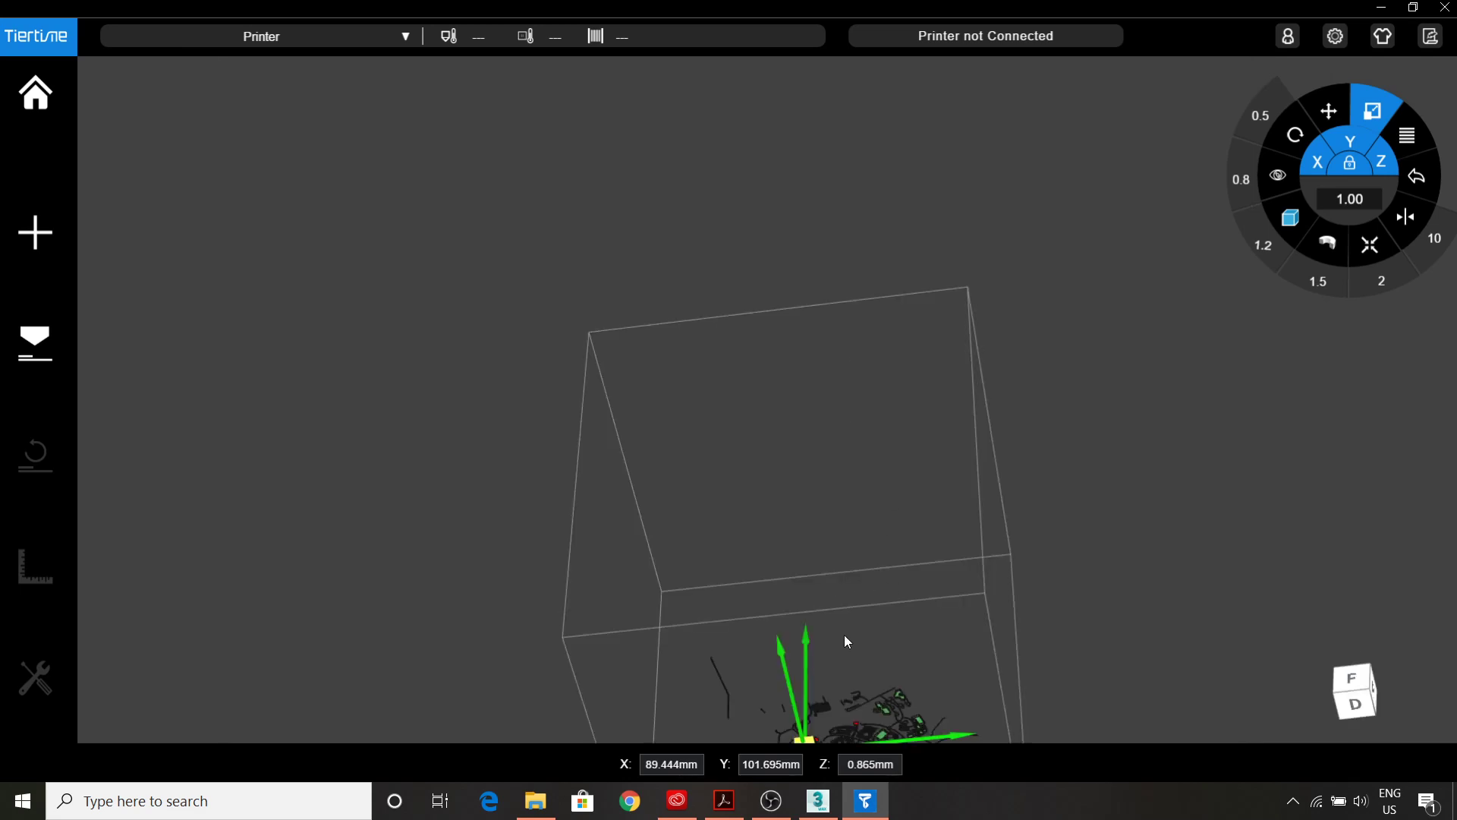
middle_click_drag(848, 644, 838, 596)
middle_click_drag(1033, 678, 1059, 680)
left_click_drag(1074, 654, 1032, 708)
left_click_drag(553, 492, 560, 485)
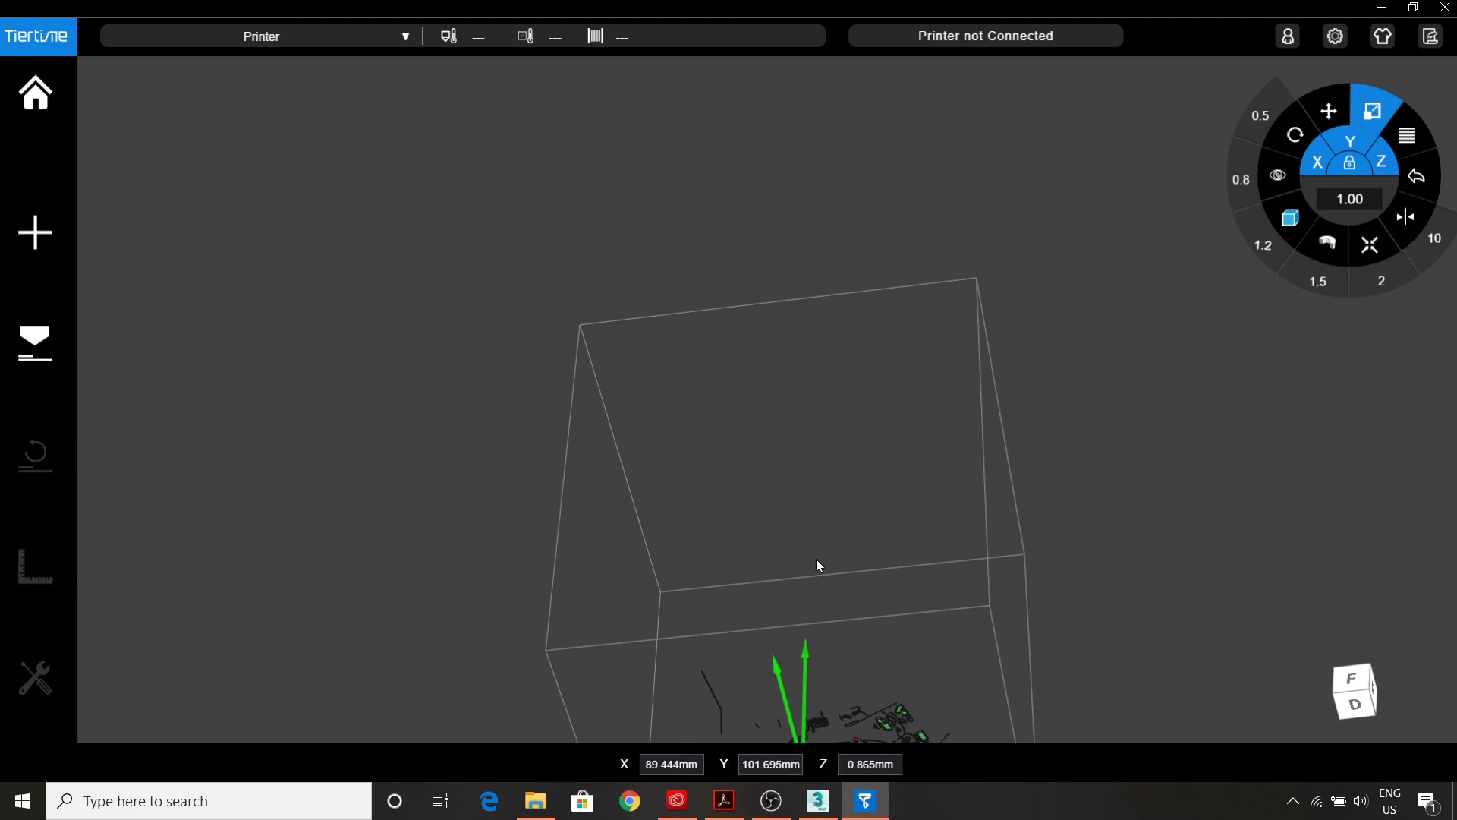
middle_click_drag(859, 535, 931, 448)
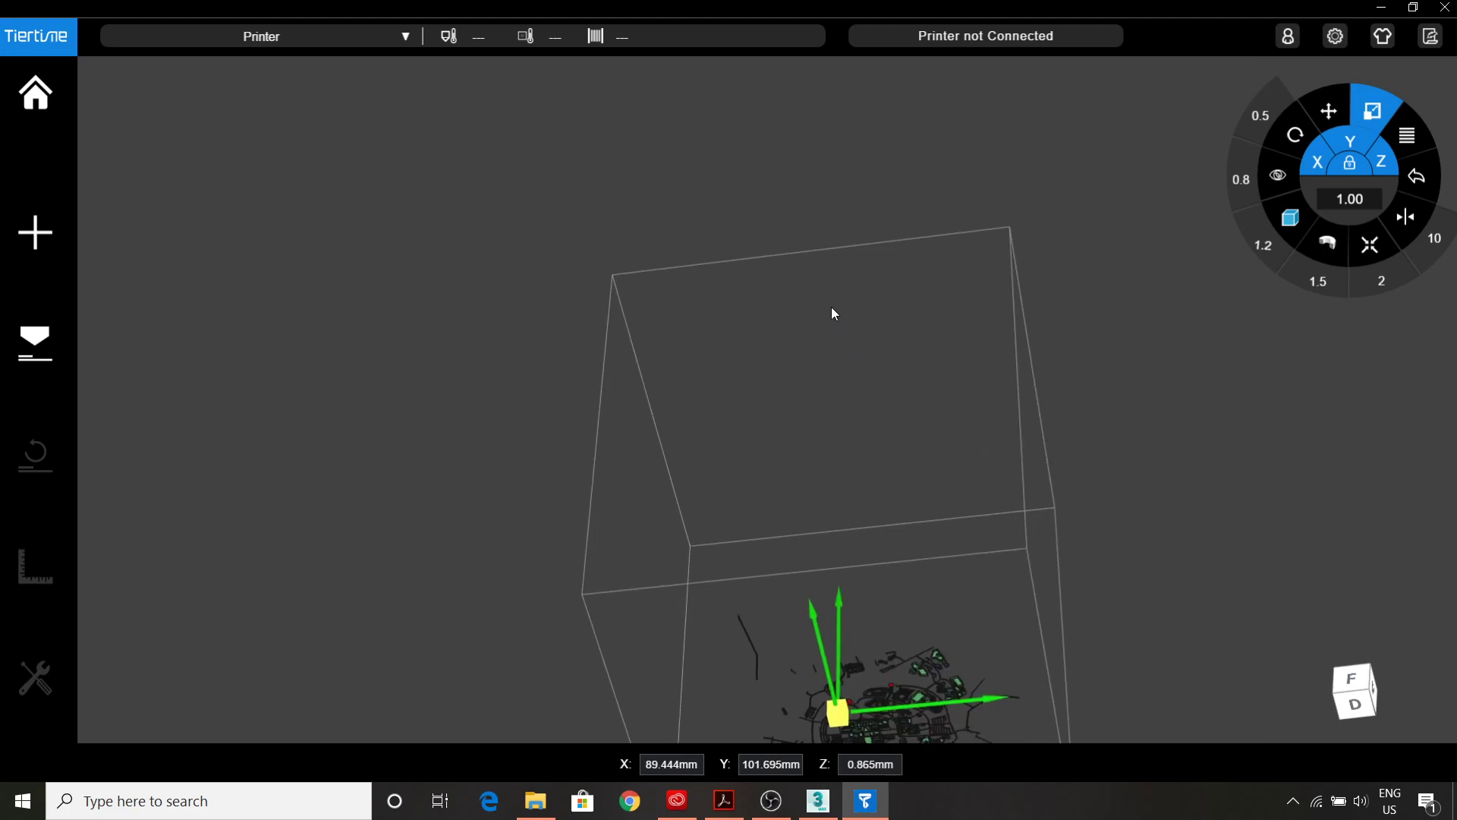
middle_click_drag(1008, 605, 921, 442)
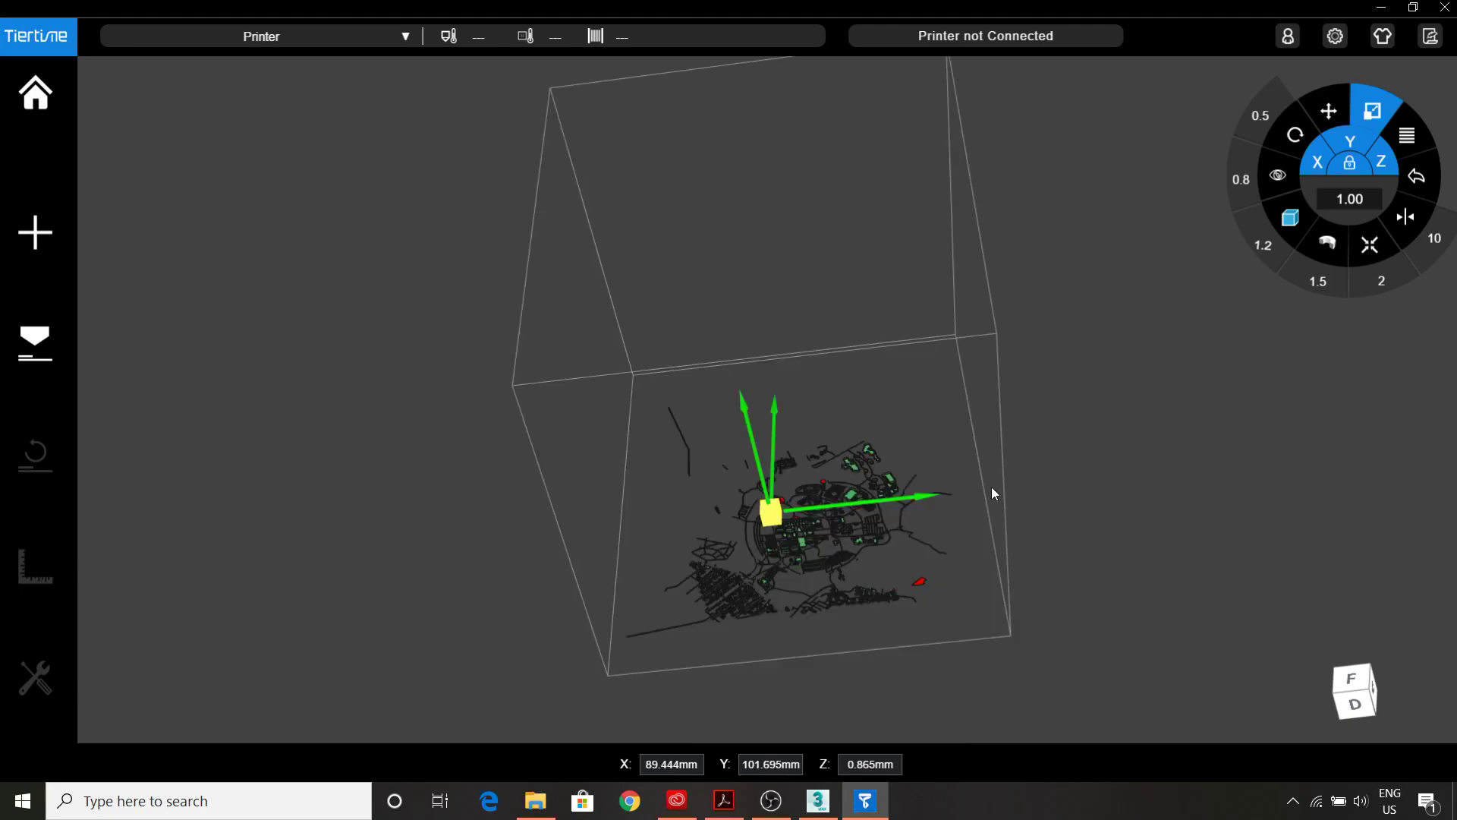
middle_click_drag(621, 615, 614, 546)
left_click(1276, 178)
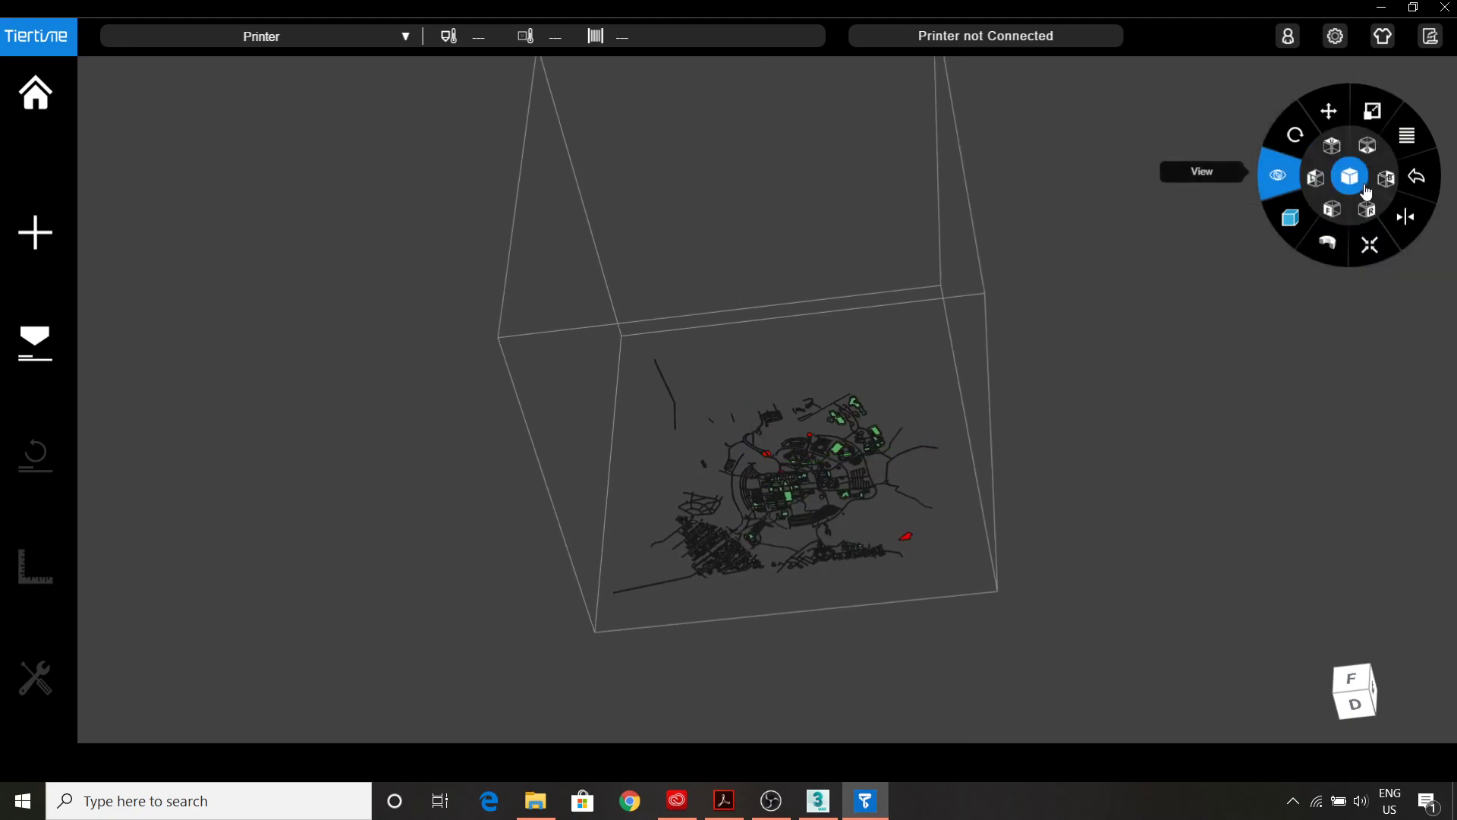
left_click(1355, 179)
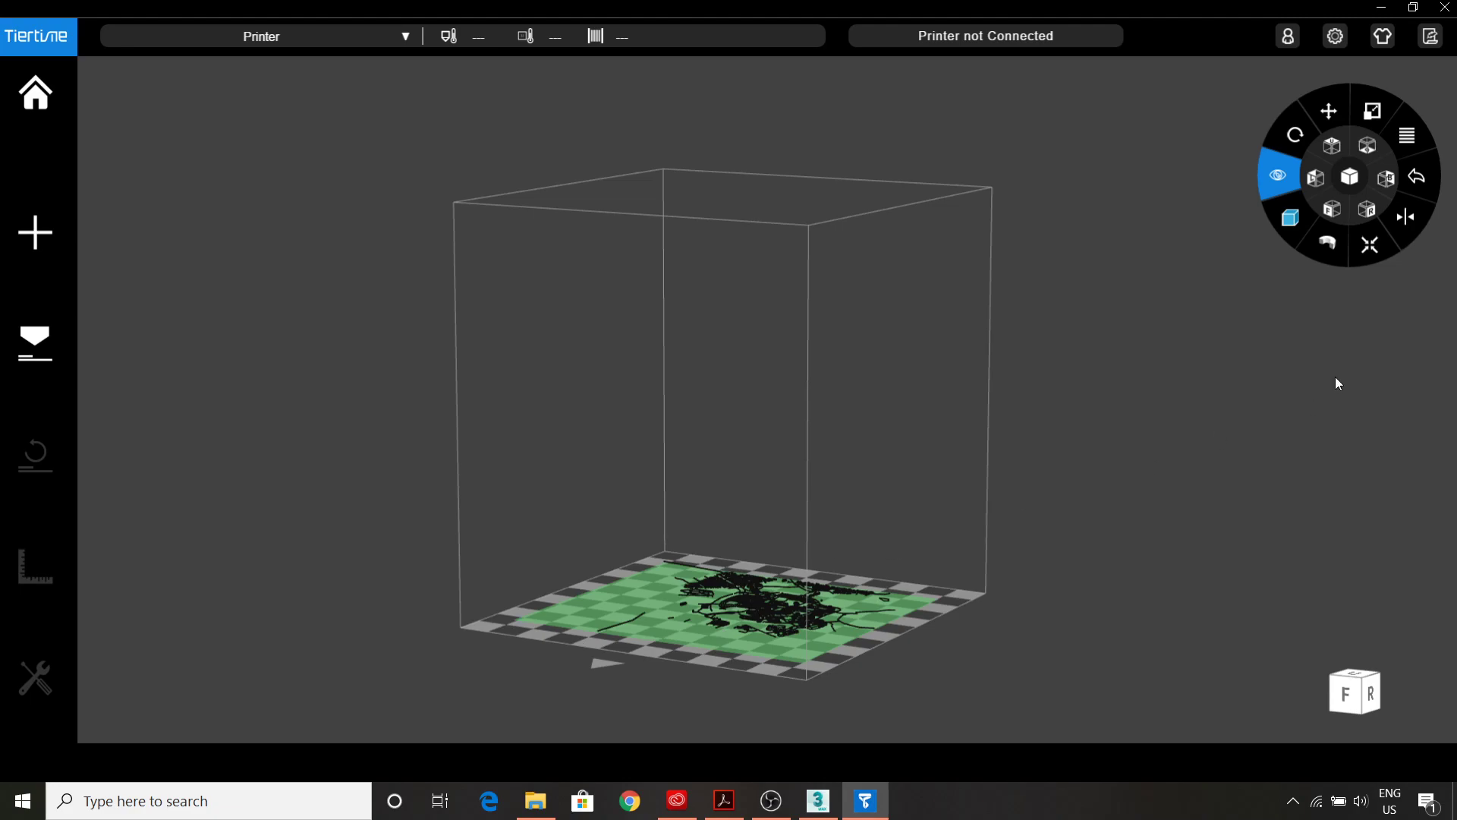
middle_click_drag(805, 463, 818, 460)
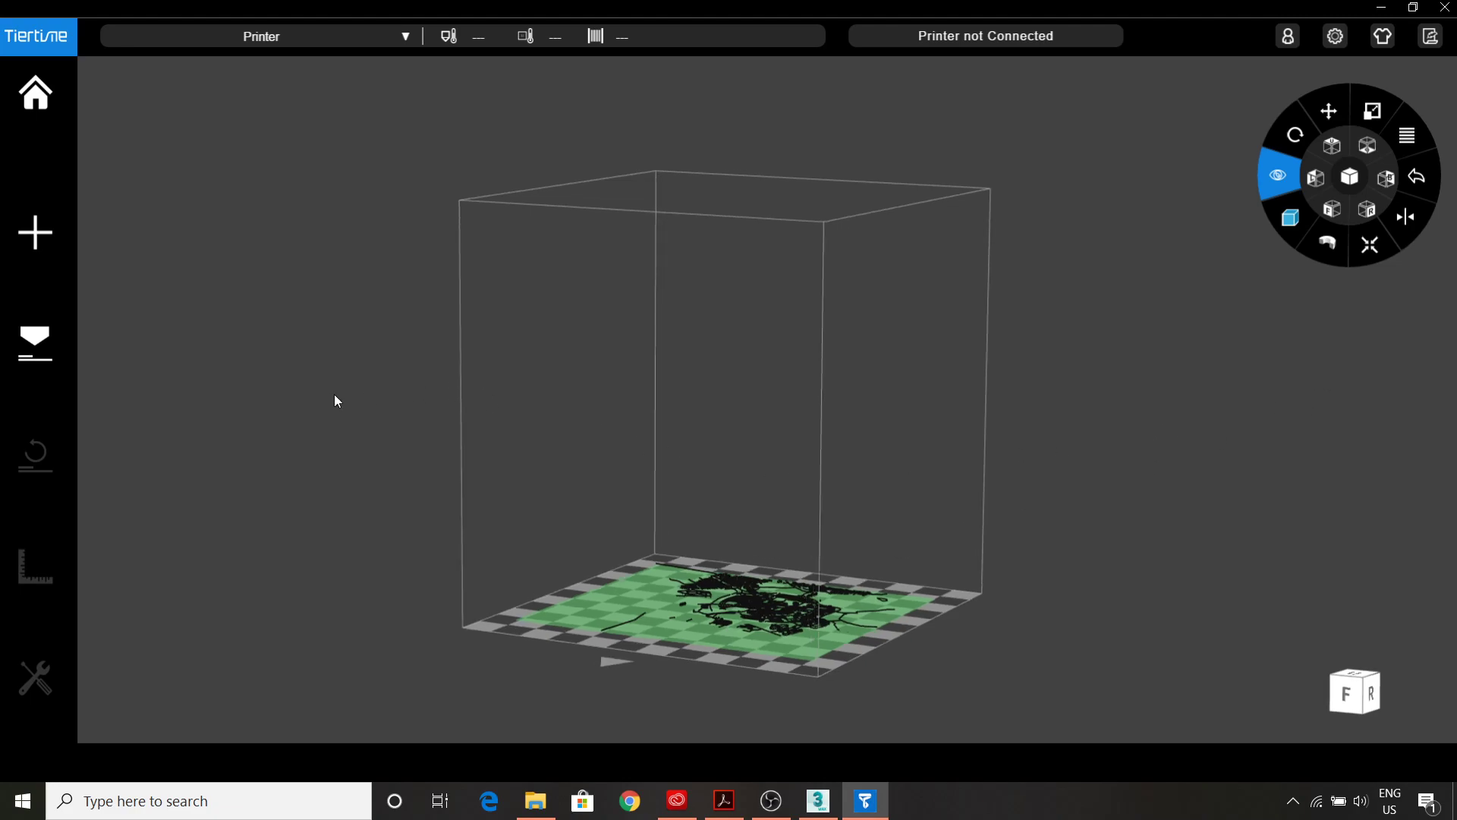
Configure the print settings with 0.2 mm layer thickness, 80% infill and Fine quality.
left_click(44, 337)
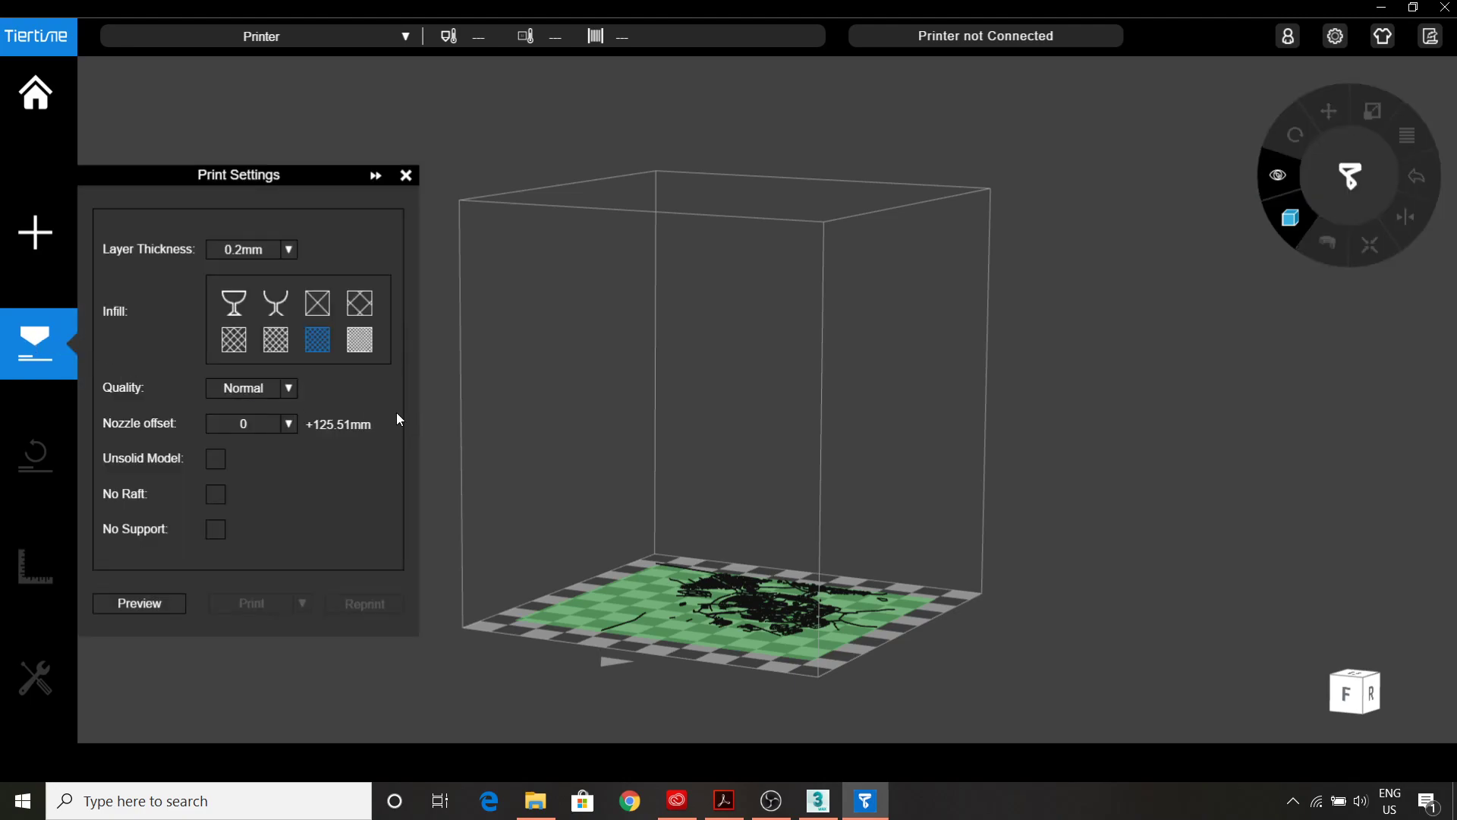
left_click(289, 250)
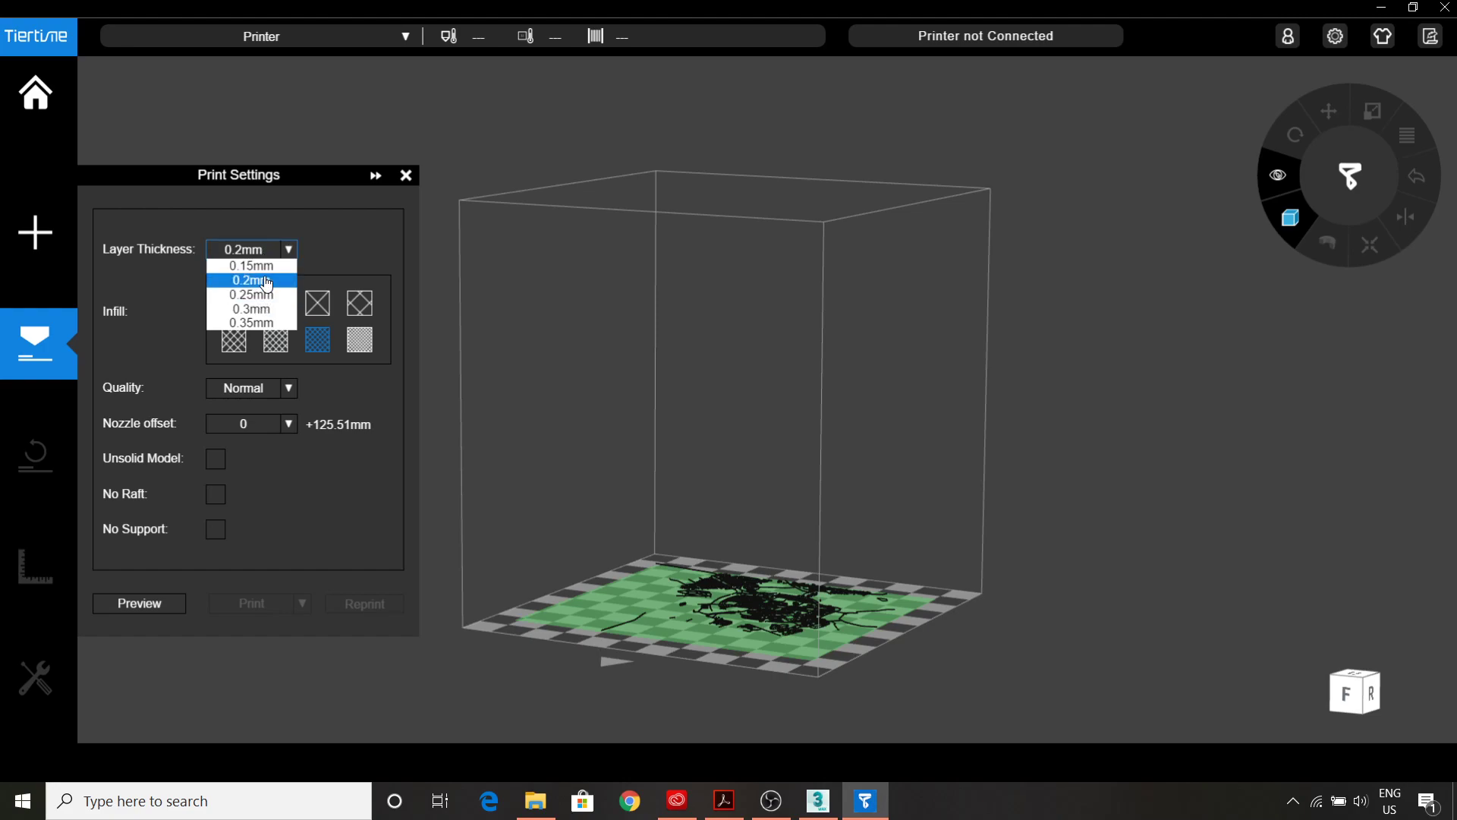
left_click(329, 260)
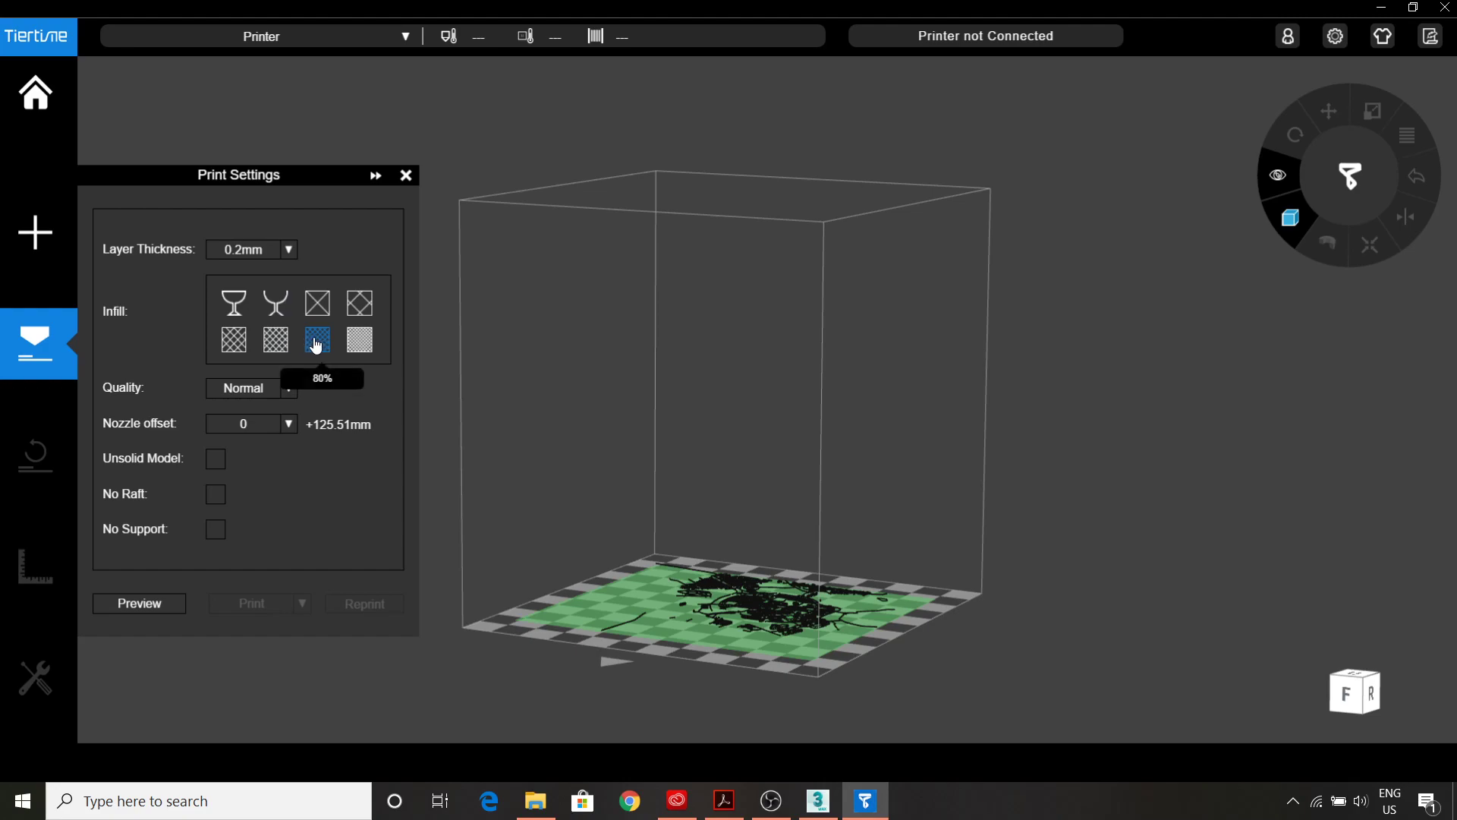
left_click(275, 340)
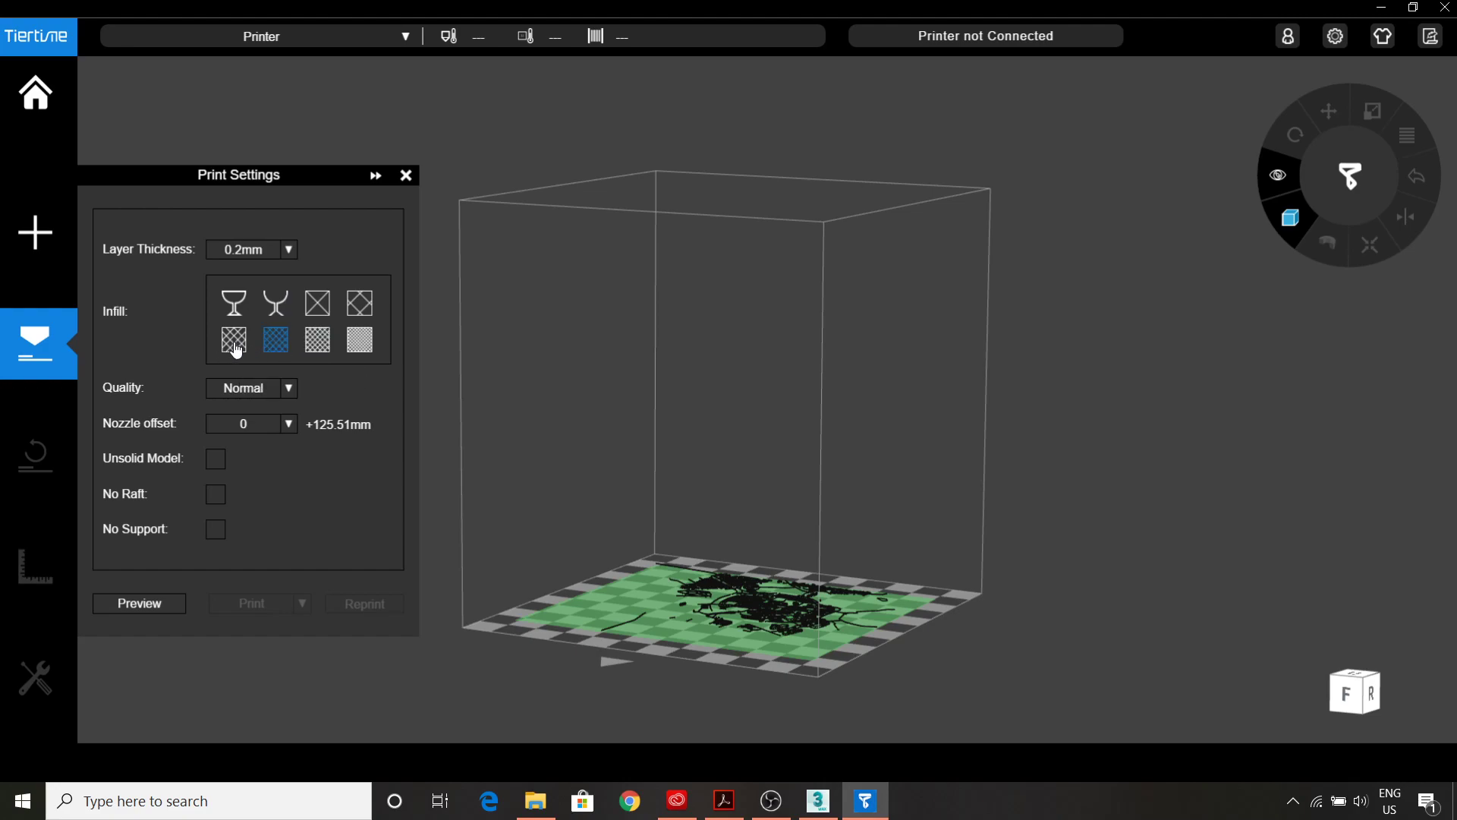
left_click(360, 340)
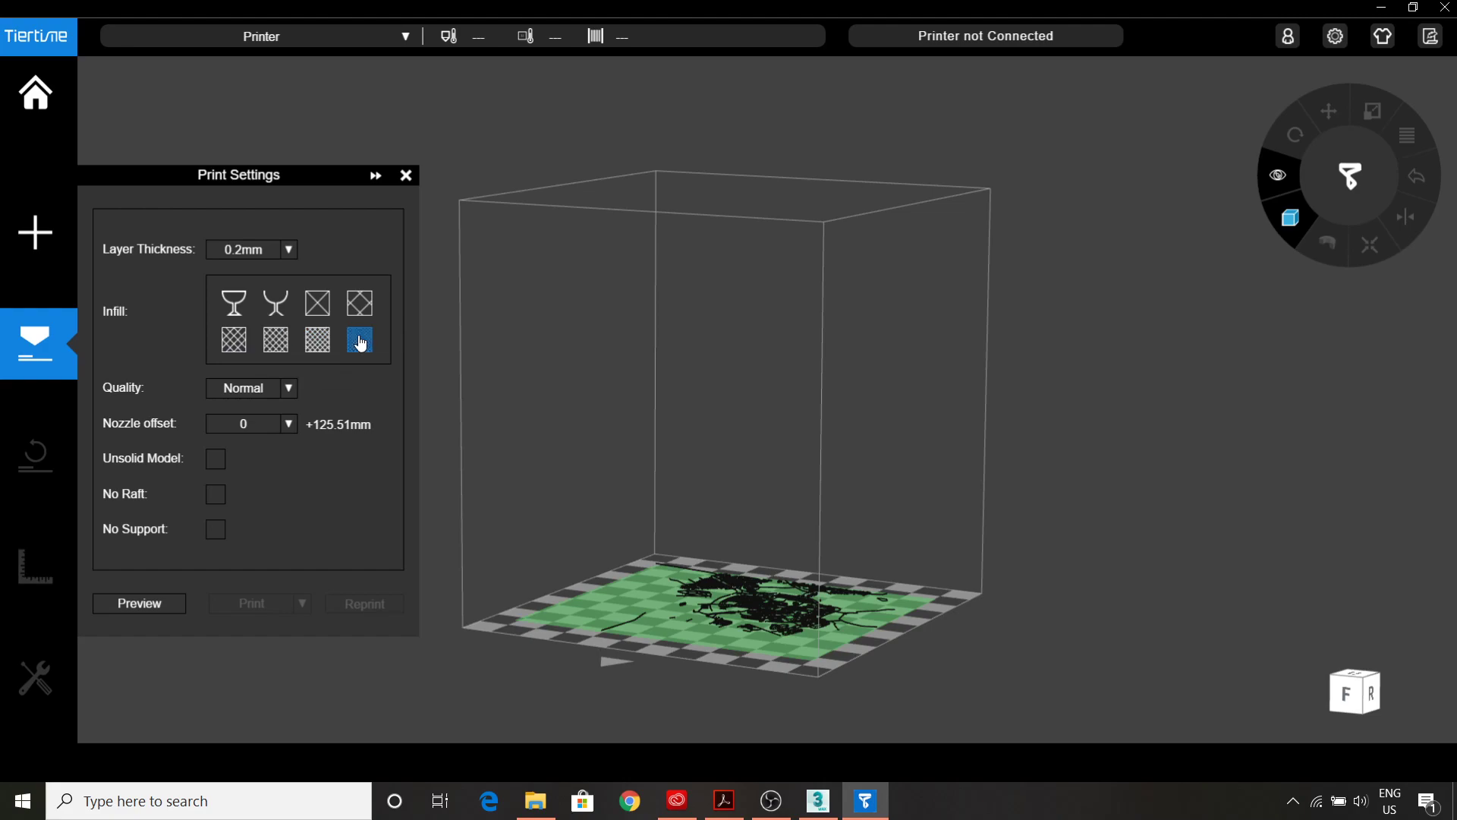
left_click(318, 343)
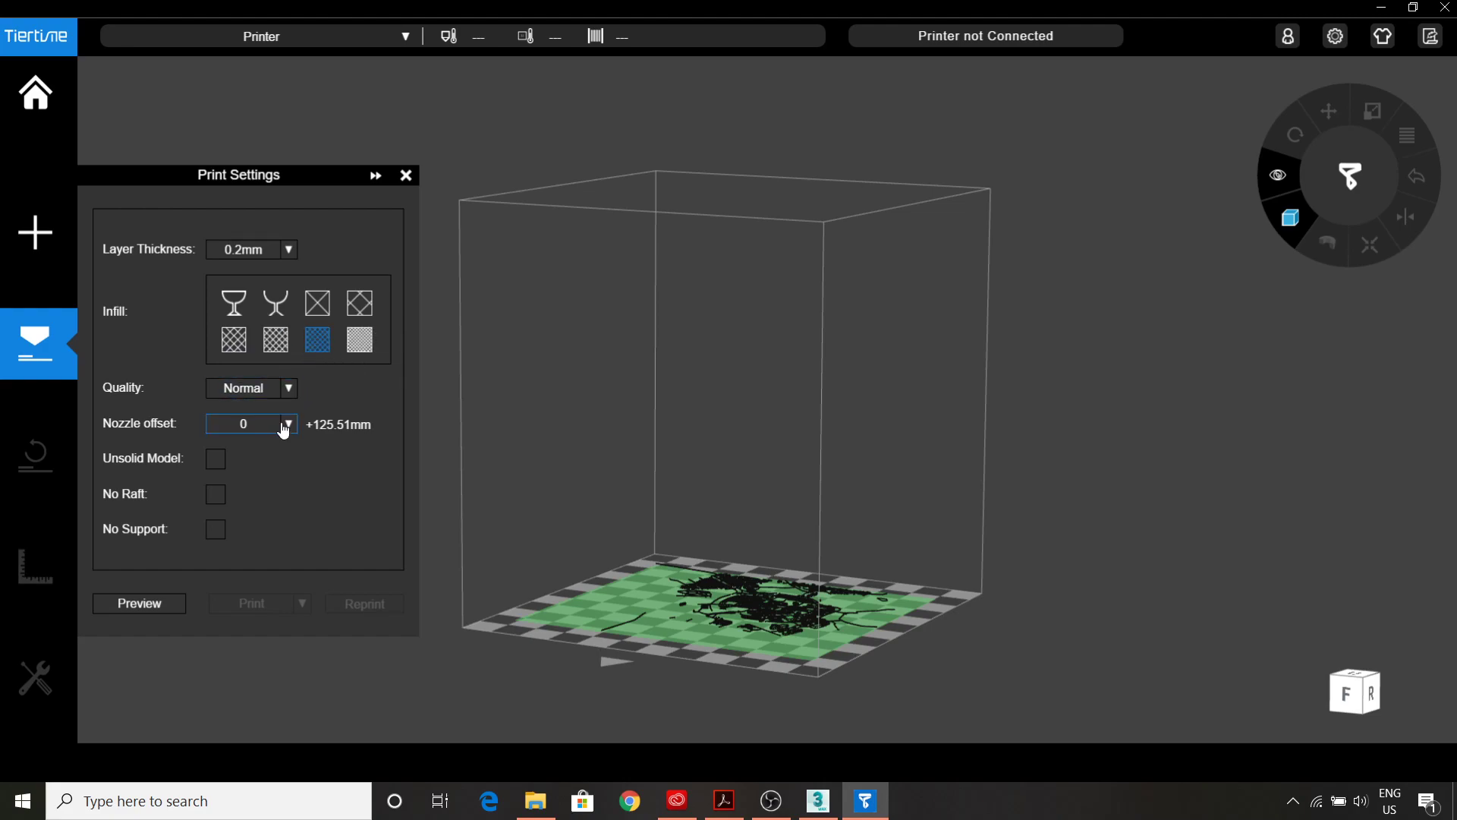
left_click(290, 390)
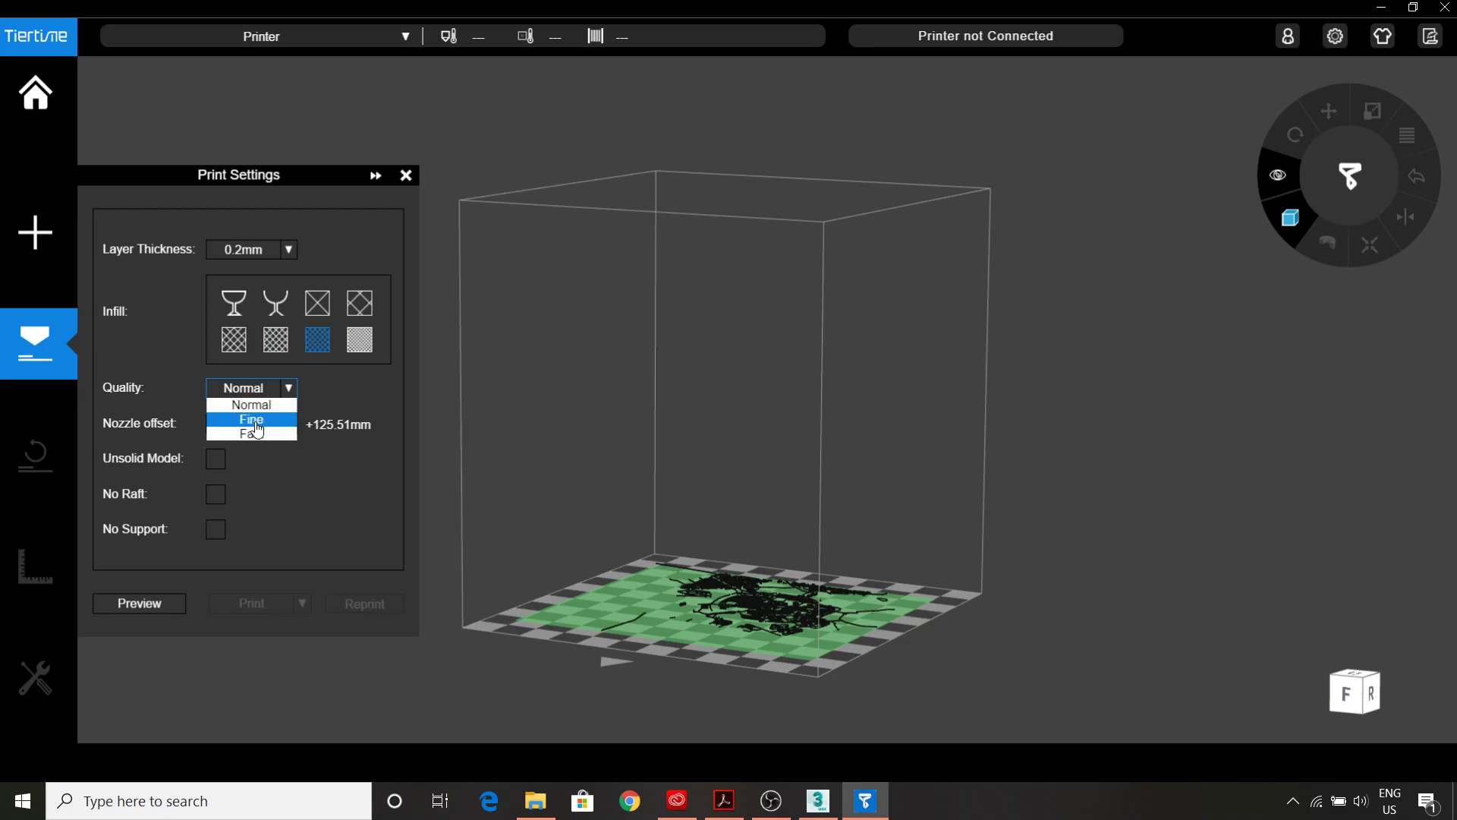
left_click(255, 420)
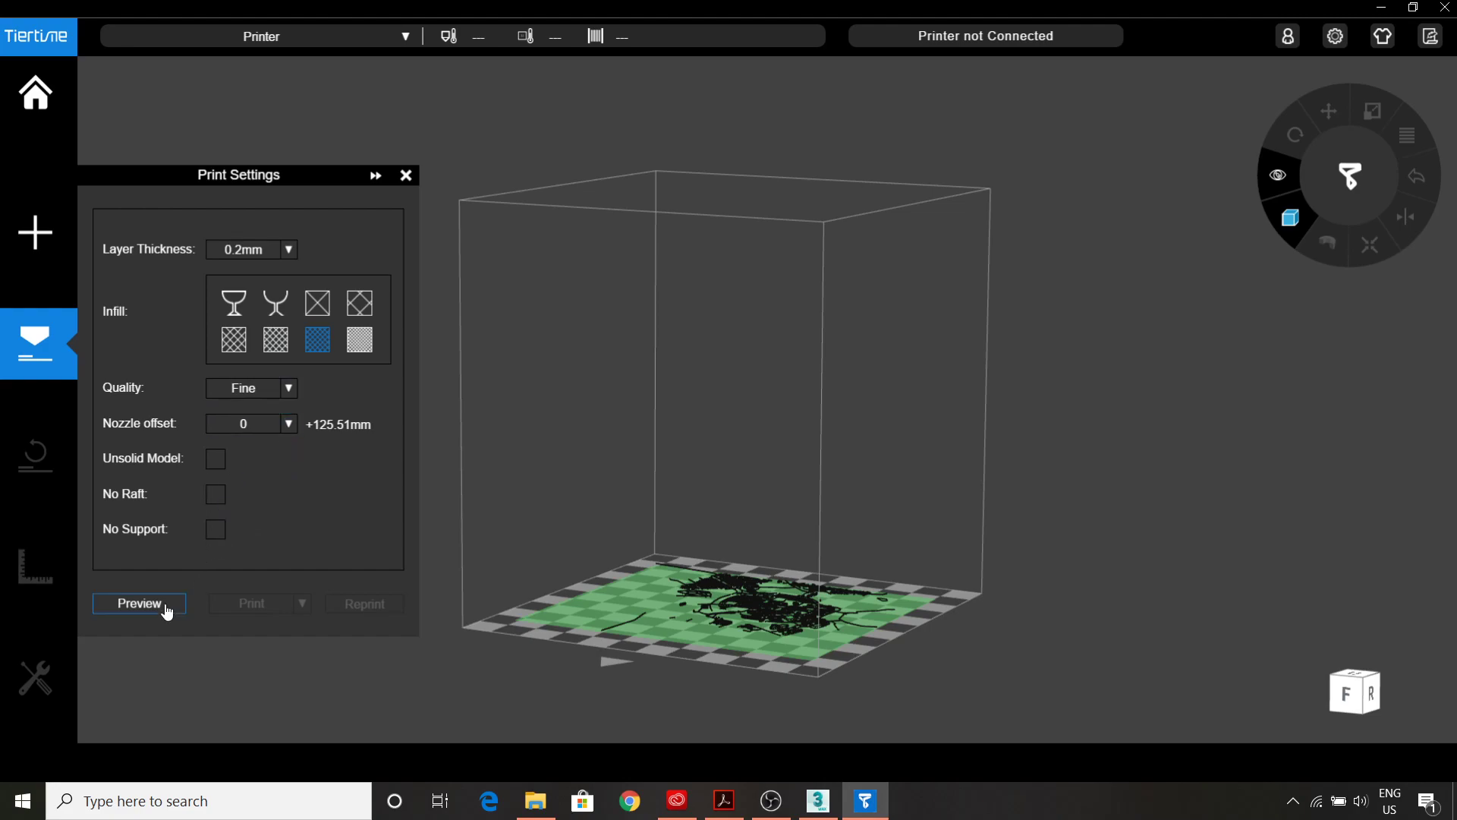
Generate the print preview and play back the layer-by-layer simulation.
left_click(139, 603)
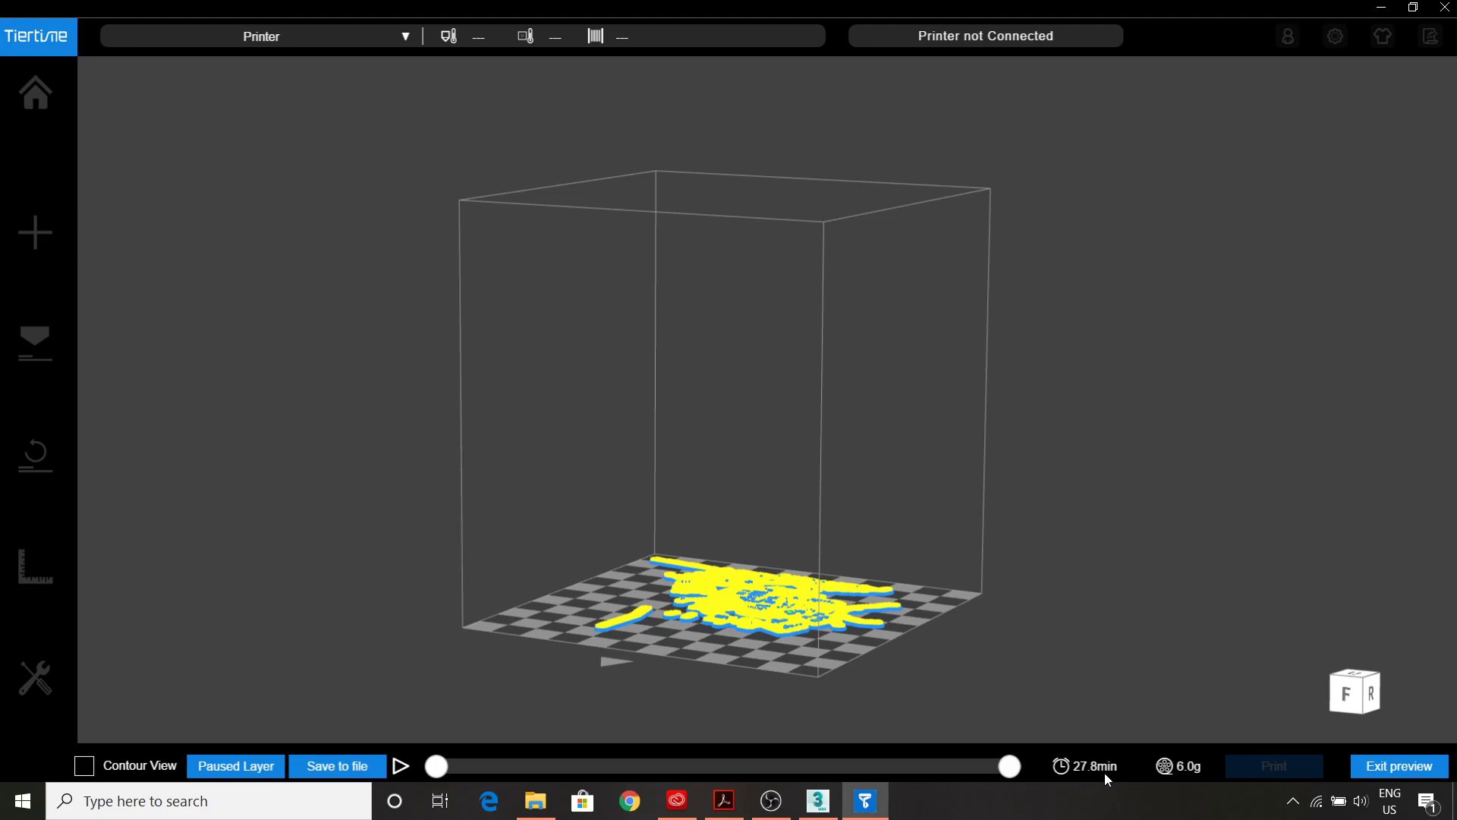
left_click(400, 765)
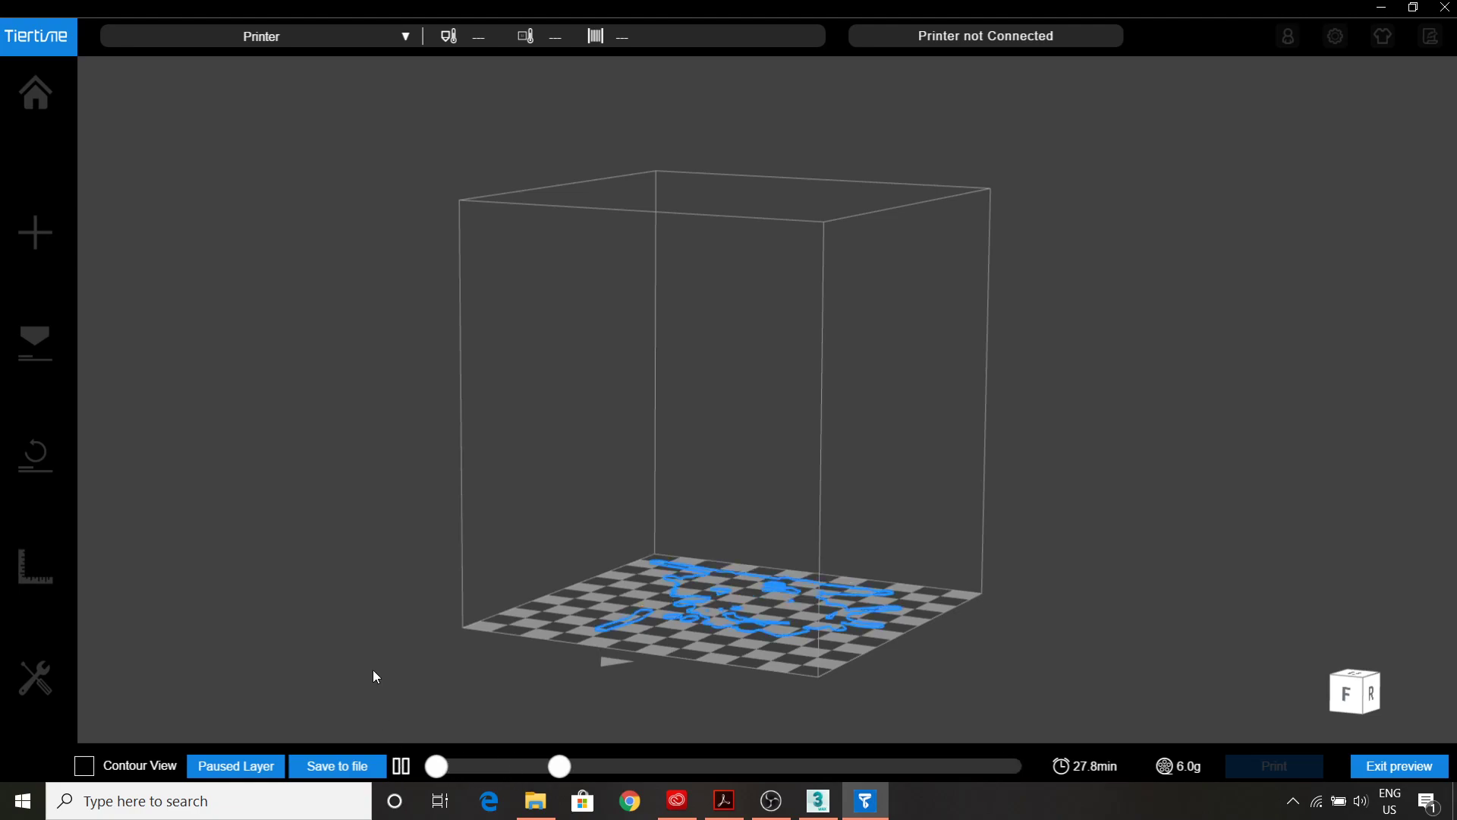